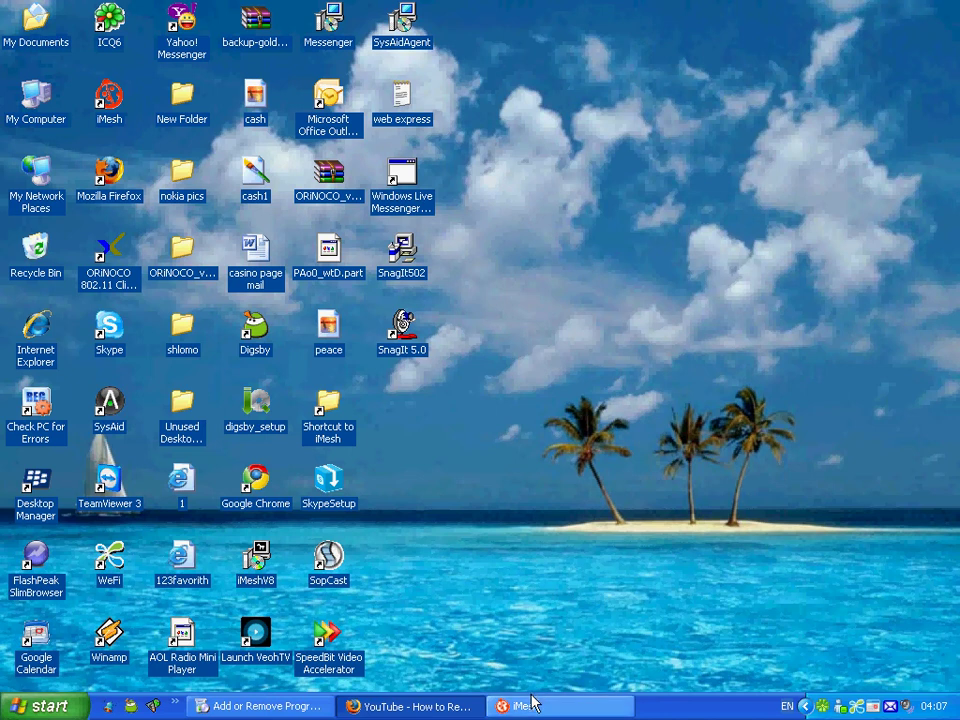
Bring iMesh up from the taskbar, switch to Search iMesh, and maximize the window
{"action": "left_click", "coordinate": [533, 705]}
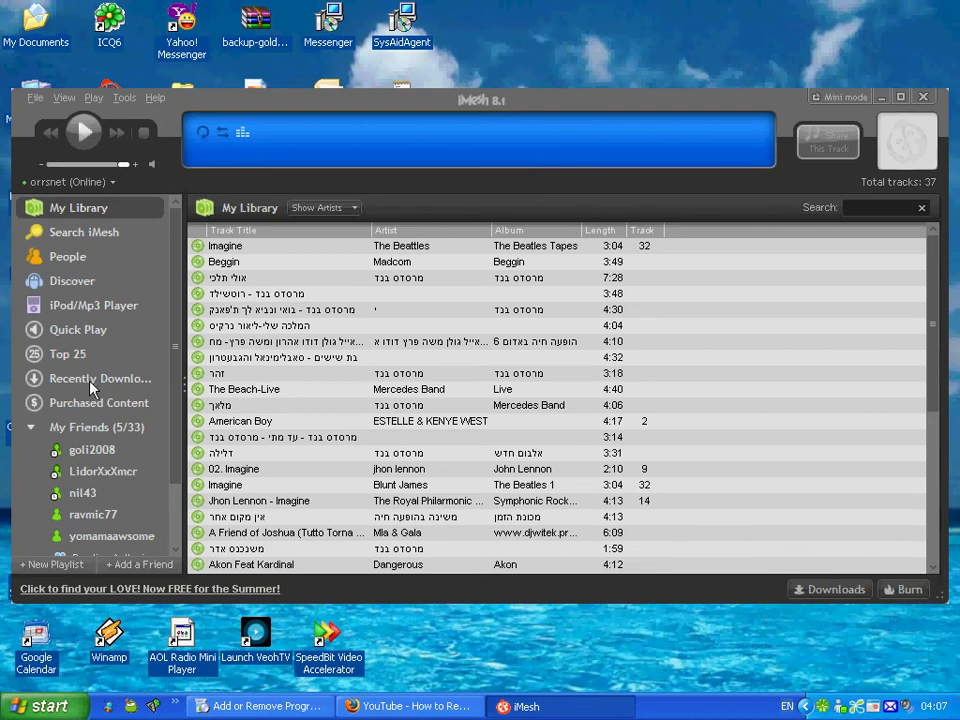
{"action": "left_click", "coordinate": [90, 235]}
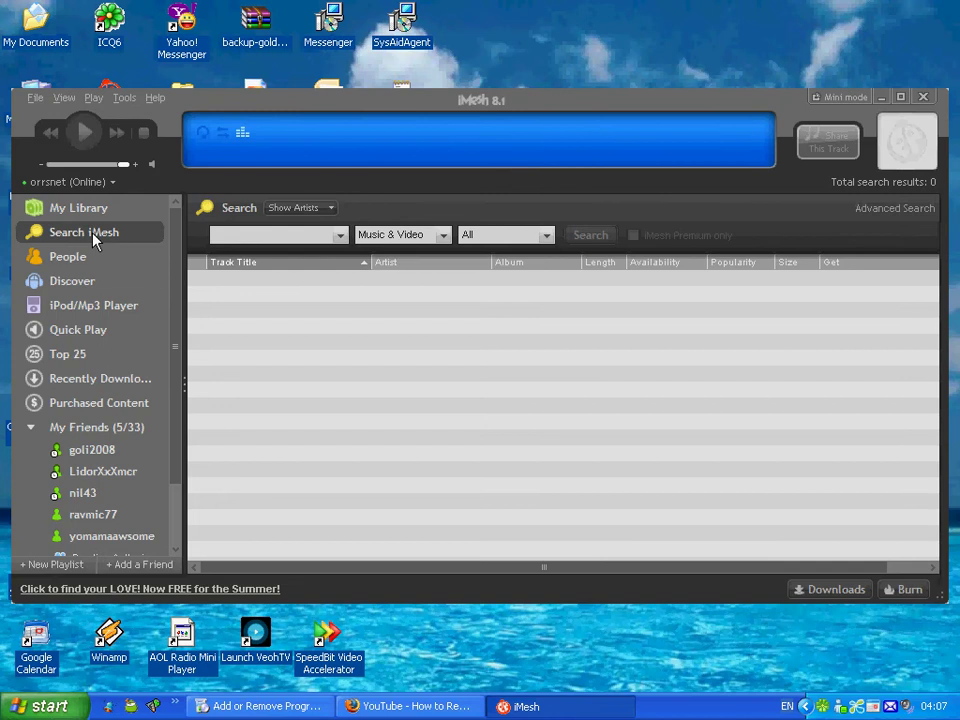
{"action": "double_click", "coordinate": [529, 107]}
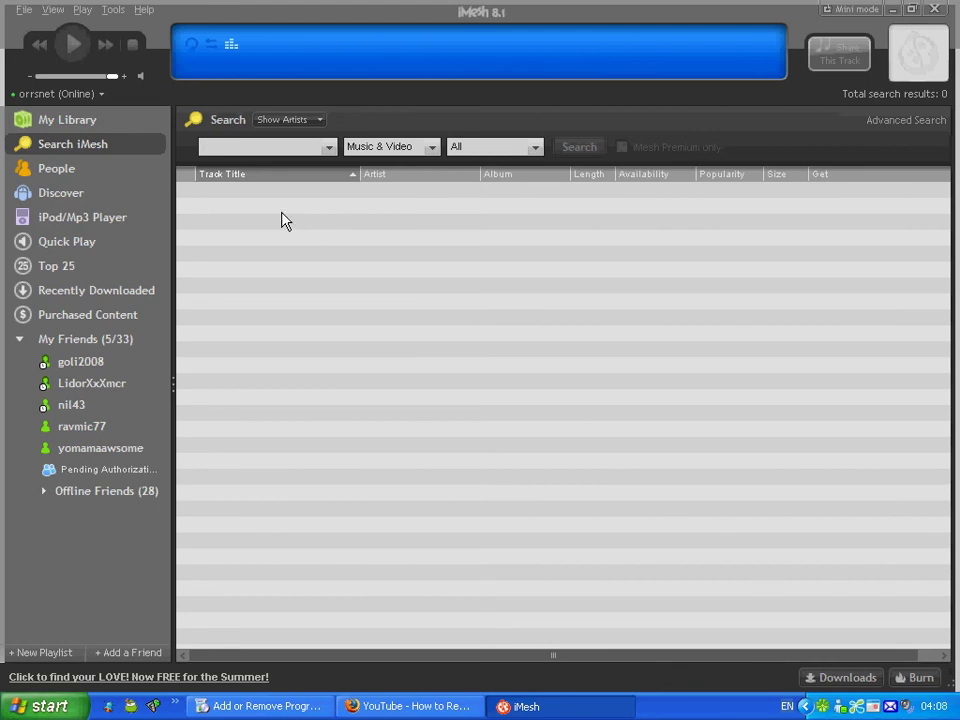
Browse the My Library tracks, then return to Search iMesh with Music & Video kept and the query box focused
{"action": "left_click", "coordinate": [65, 124]}
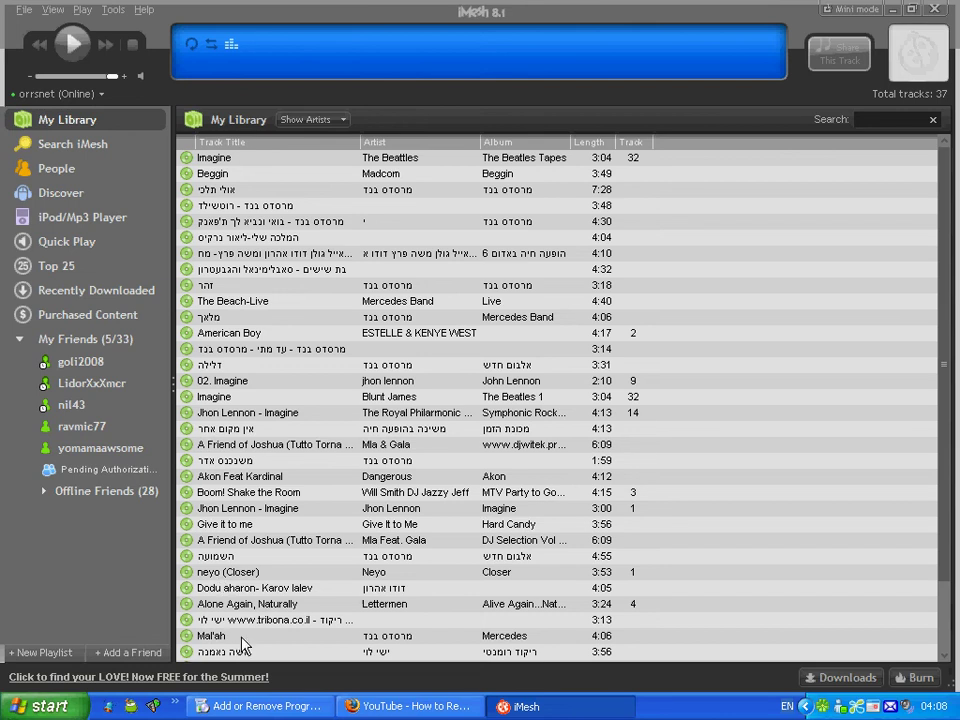
{"action": "scroll", "coordinate": [306, 608], "scroll_direction": "down", "scroll_amount": 2}
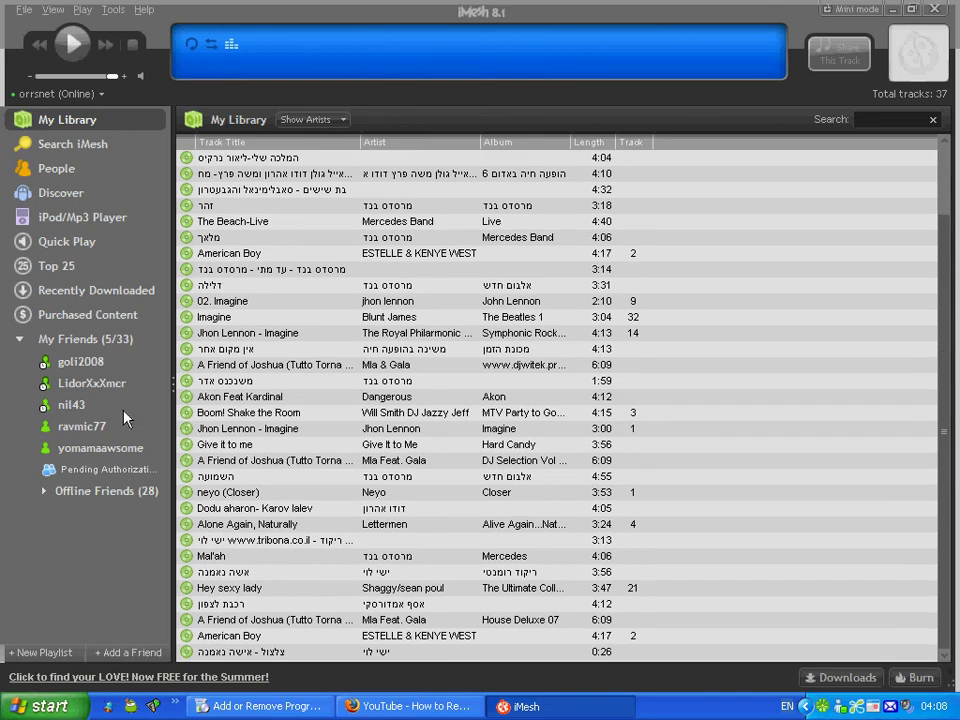
{"action": "left_click", "coordinate": [86, 151]}
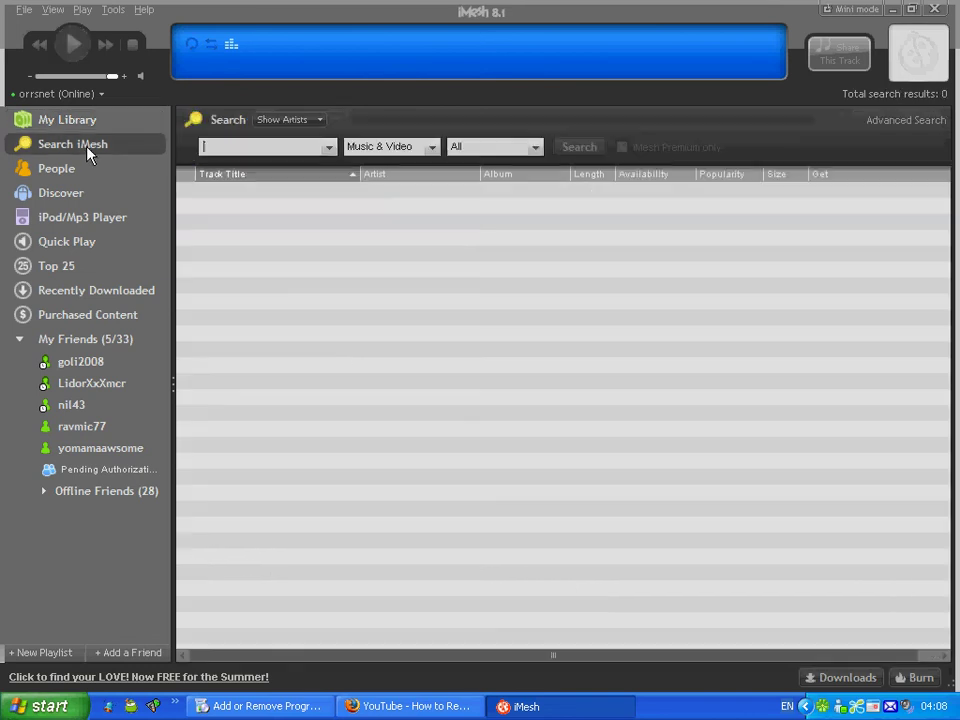
{"action": "left_click", "coordinate": [426, 151]}
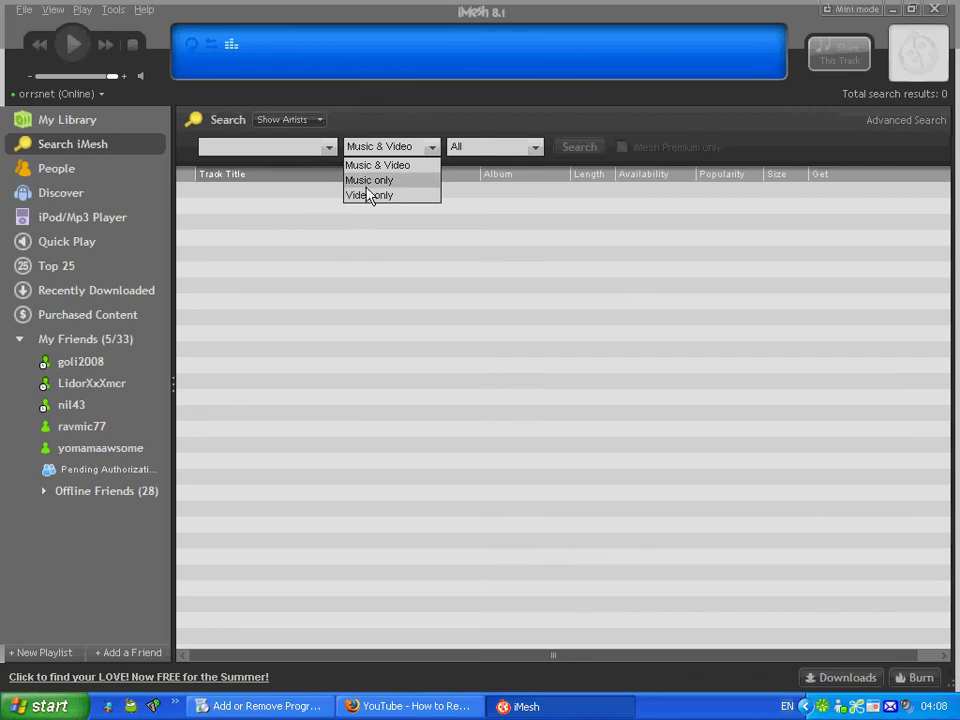
{"action": "left_click", "coordinate": [354, 236]}
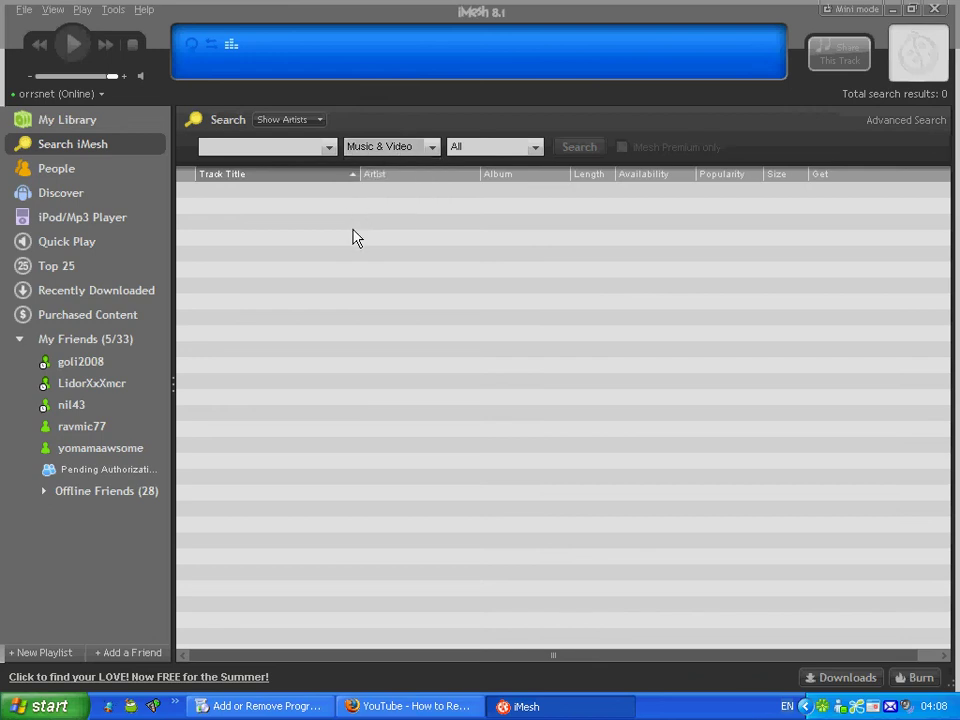
{"action": "left_click", "coordinate": [284, 151]}
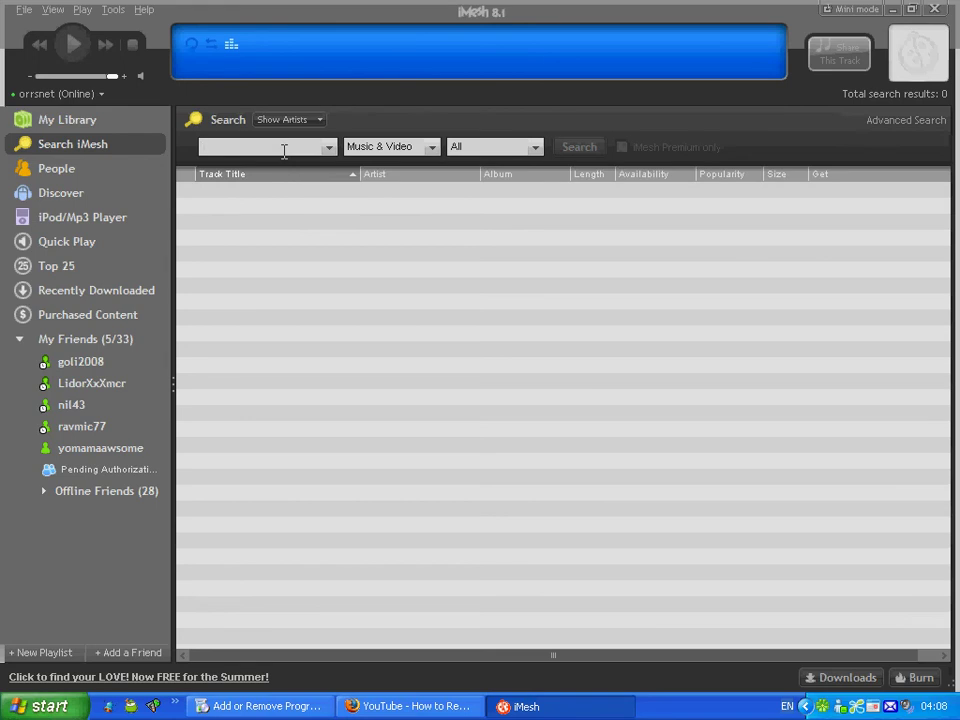
Type 'matl', pick the 'matllica' suggestion, and run that search
{"action": "type", "text": "madonna"}
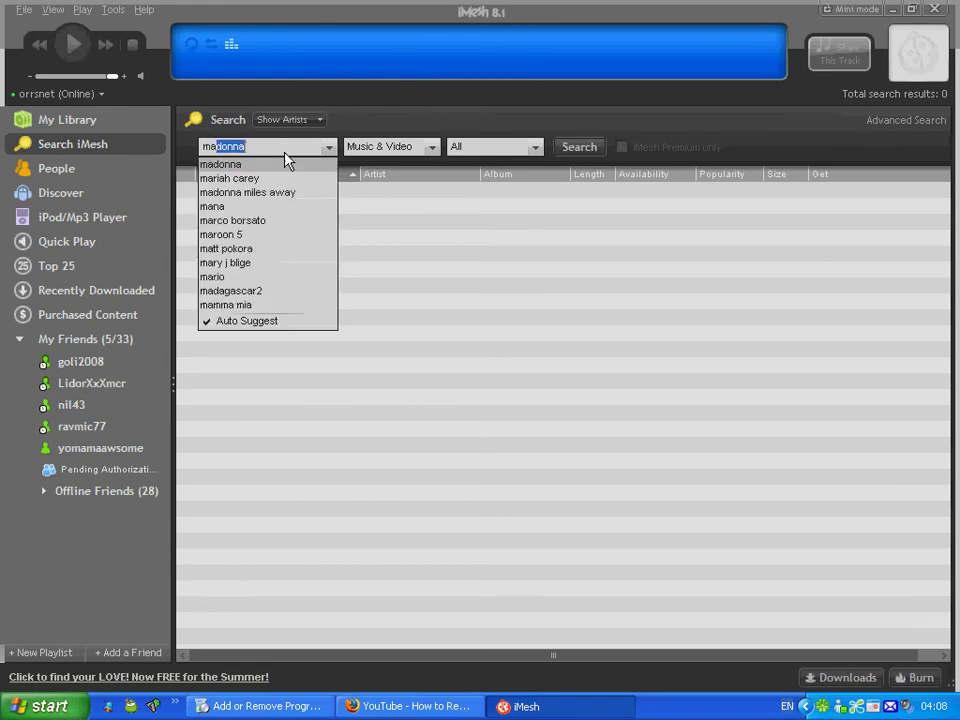
{"action": "type", "text": "tl"}
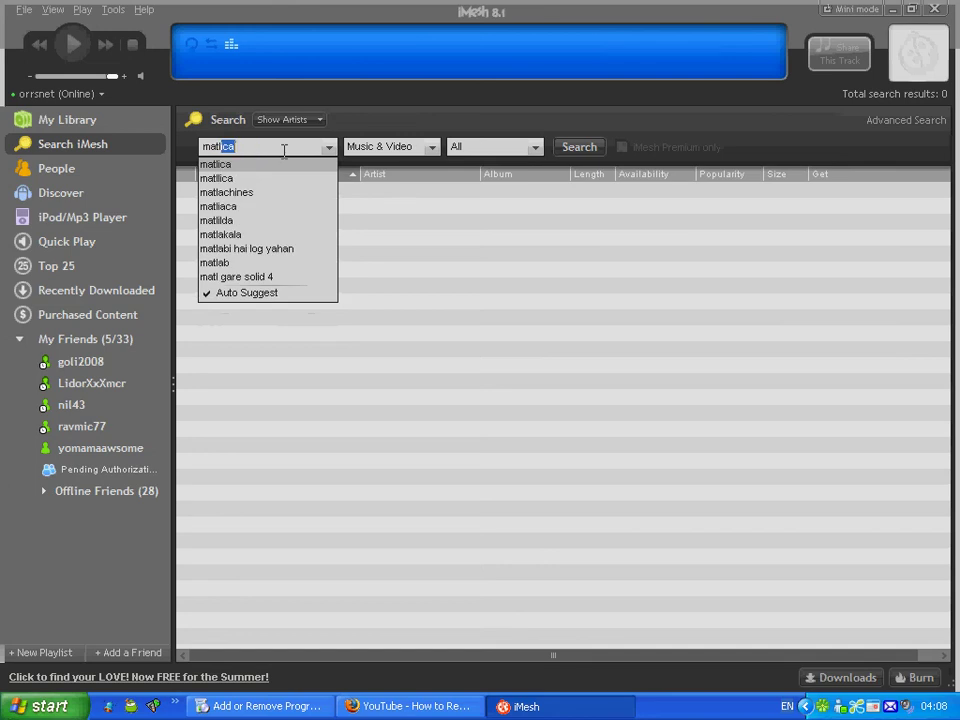
{"action": "key", "text": "Down"}
{"action": "key", "text": "Down"}
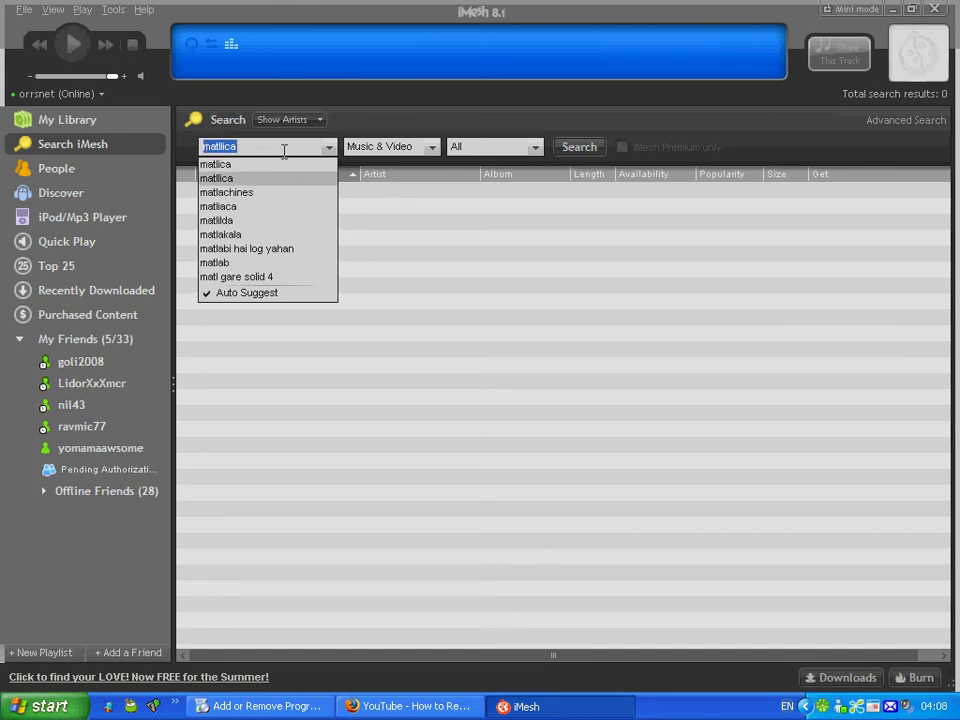
{"action": "key", "text": "Down"}
{"action": "key", "text": "Up"}
{"action": "key", "text": "Return"}
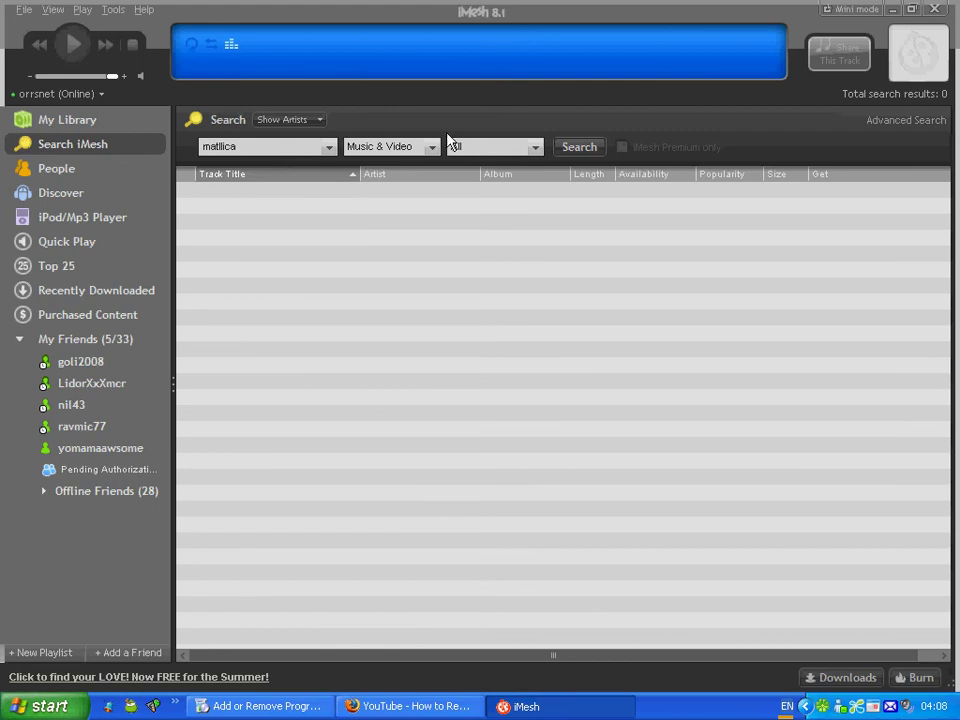
{"action": "left_click", "coordinate": [583, 149]}
Recall 'matllica' from recent searches and trim the query back toward 'matl'
{"action": "left_click", "coordinate": [329, 149]}
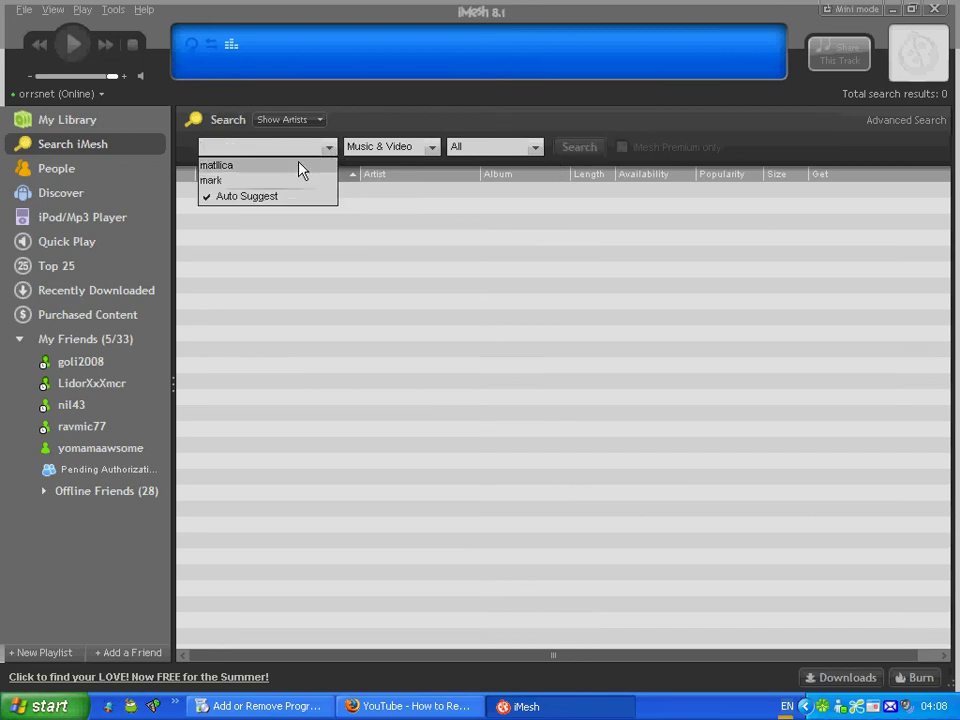
{"action": "left_click", "coordinate": [299, 165]}
{"action": "key", "text": "End"}
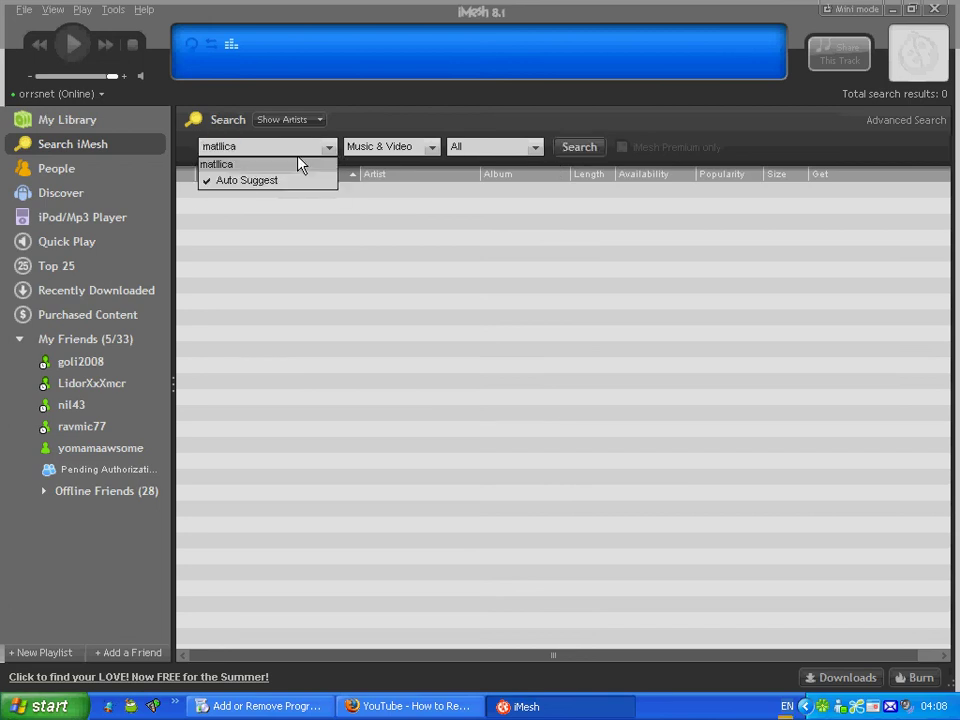
{"action": "key", "text": "BackSpace"}
{"action": "key", "text": "BackSpace"}
{"action": "key", "text": "BackSpace"}
{"action": "key", "text": "BackSpace"}
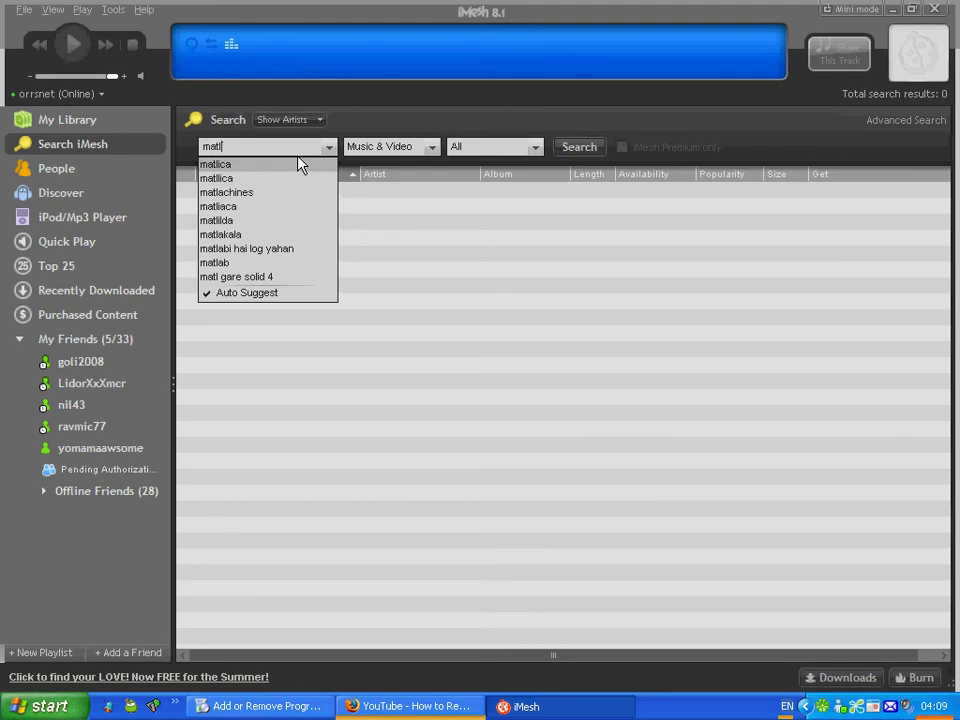
{"action": "key", "text": "Return"}
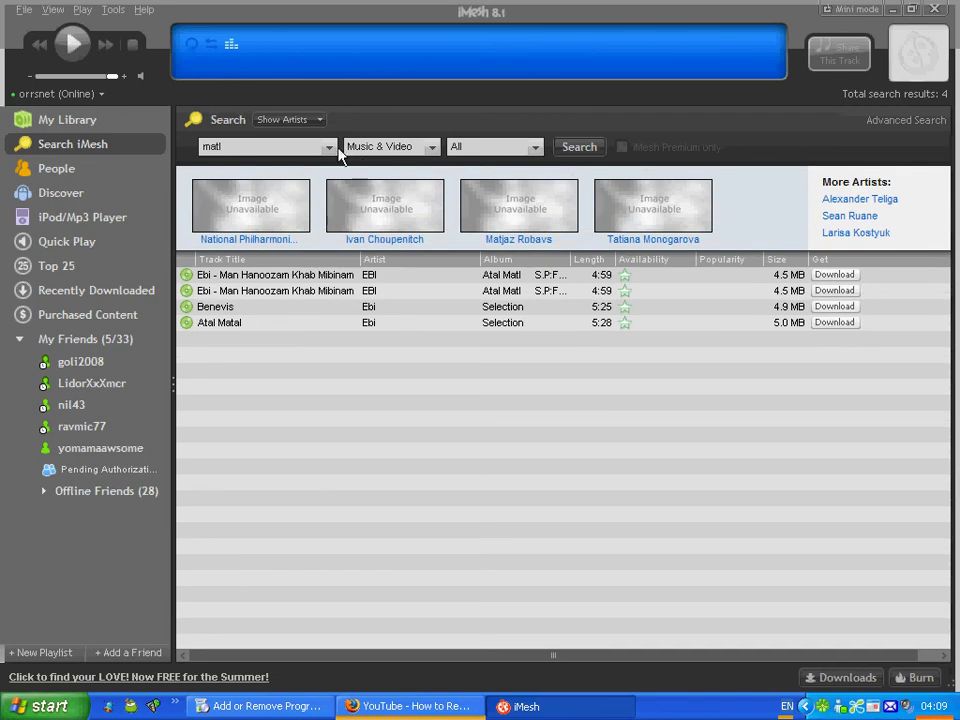
Refill 'matllica' from history, correct it to 'matlica', and run the search
{"action": "left_click", "coordinate": [328, 148]}
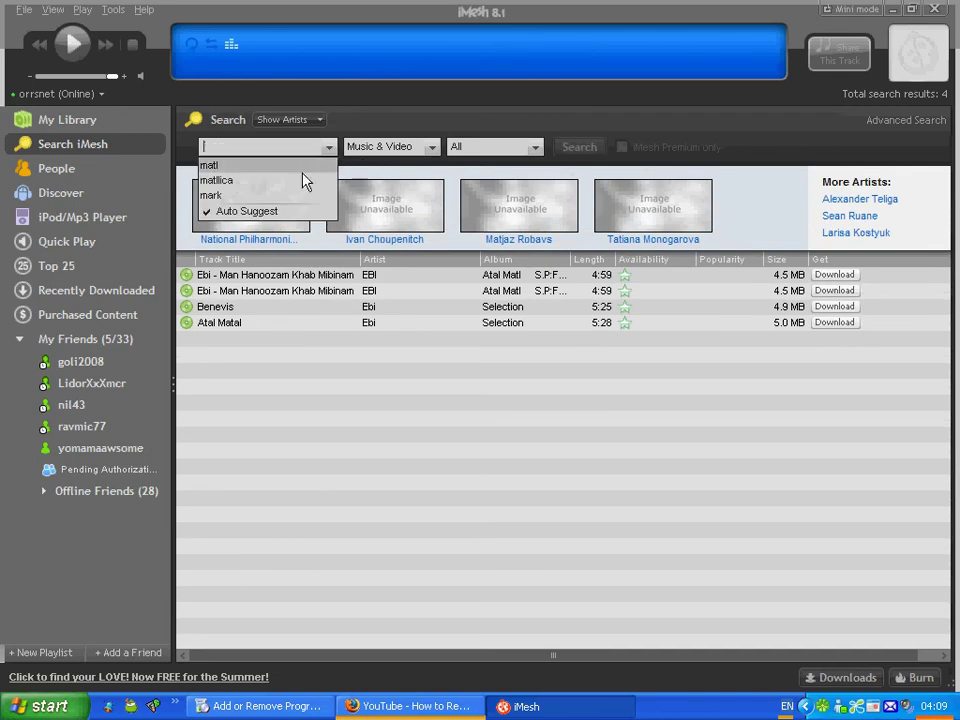
{"action": "left_click", "coordinate": [300, 181]}
{"action": "left_click", "coordinate": [220, 146]}
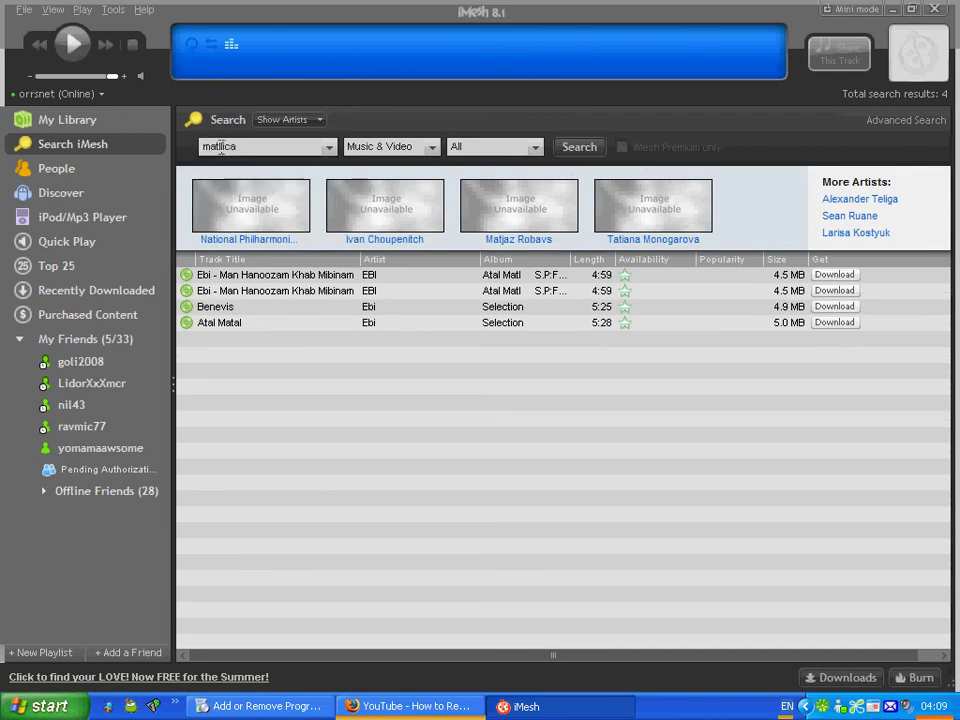
{"action": "key", "text": "BackSpace"}
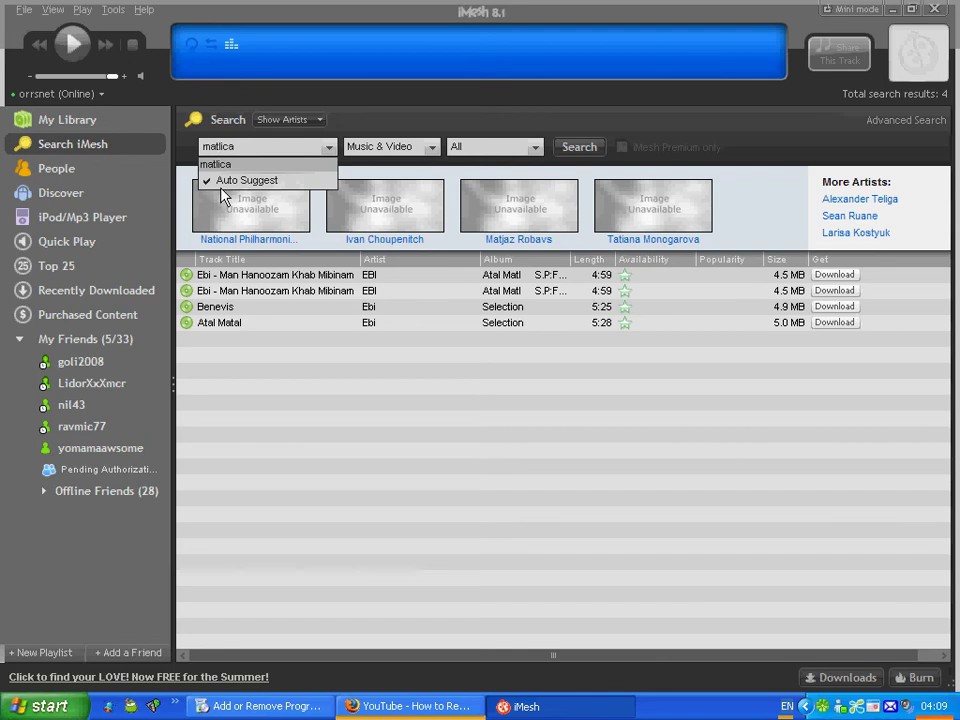
{"action": "key", "text": "Return"}
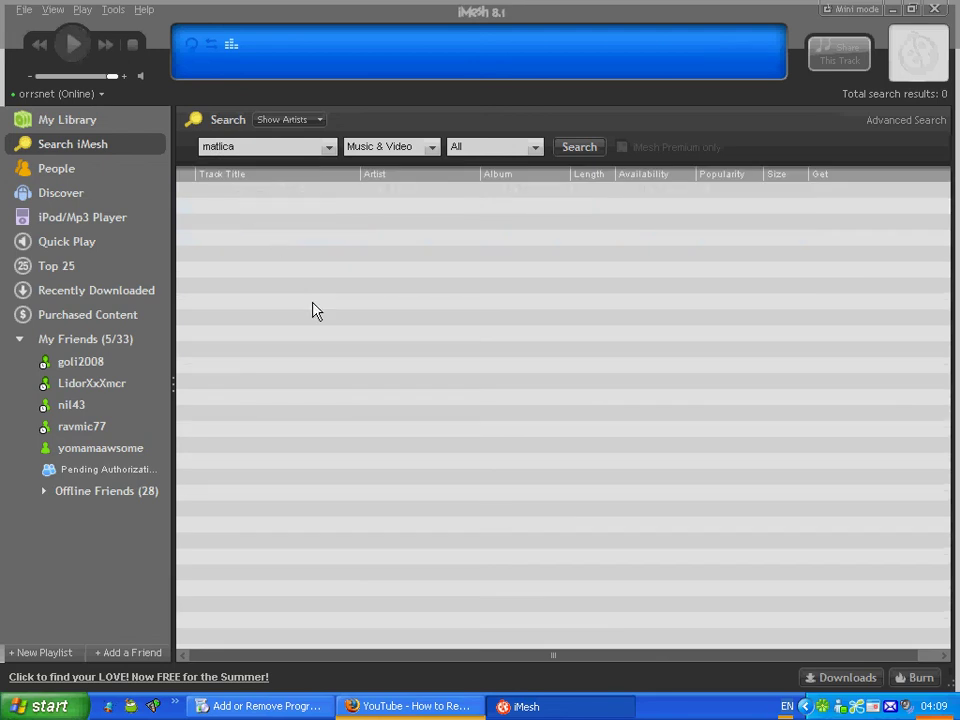
{"action": "left_click", "coordinate": [583, 150]}
Start a fresh query from 'matl', accept the 'matlica' suggestion, and search again
{"action": "left_click", "coordinate": [327, 150]}
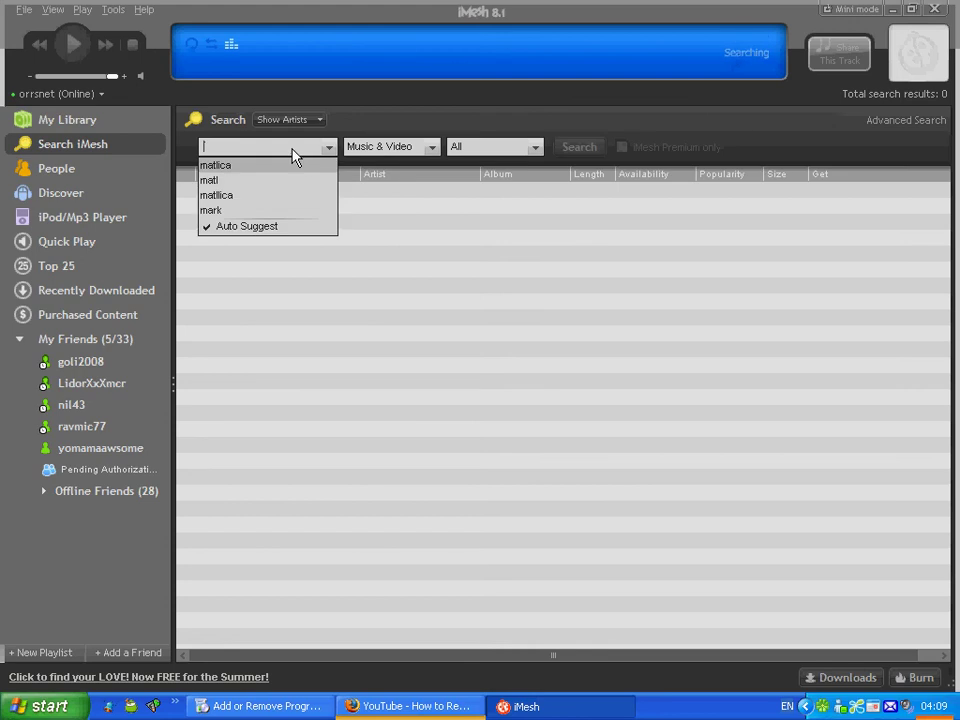
{"action": "left_click", "coordinate": [290, 148]}
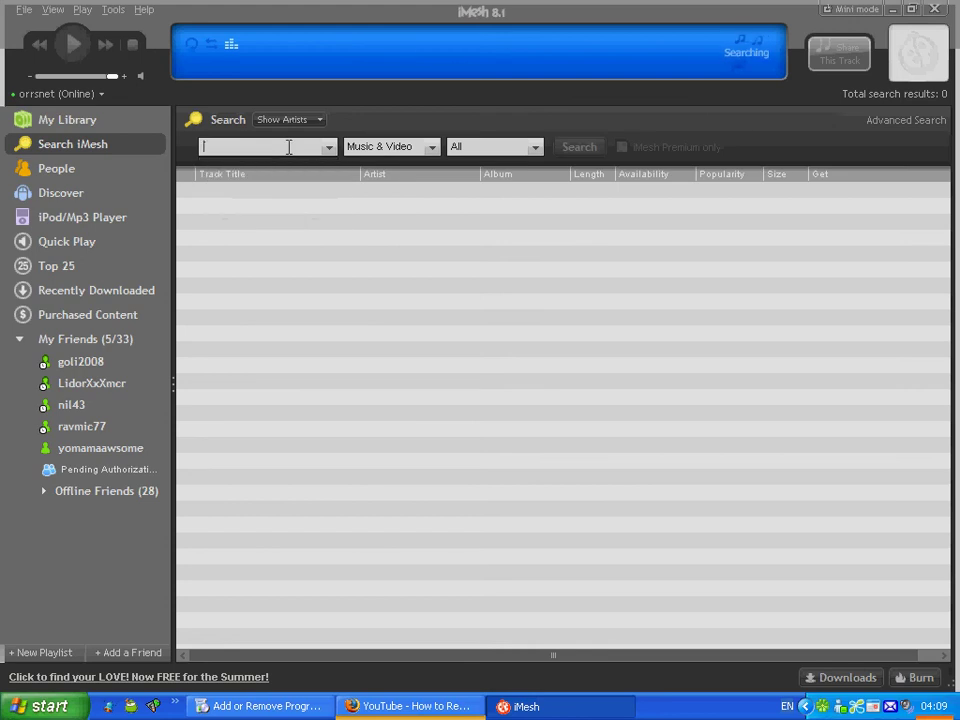
{"action": "type", "text": "matlica"}
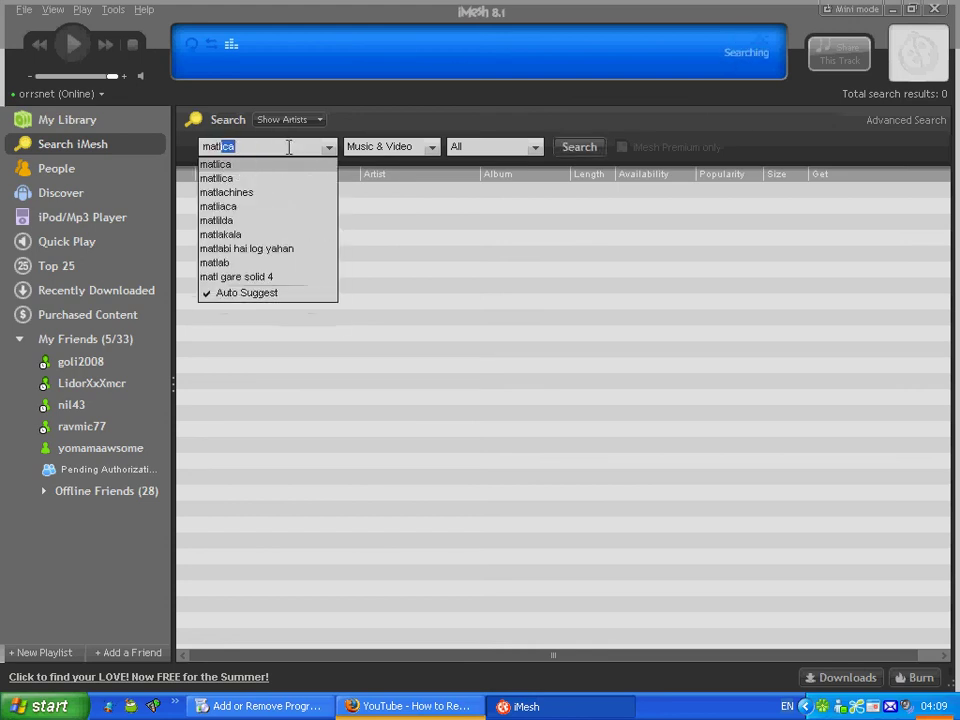
{"action": "key", "text": "Down"}
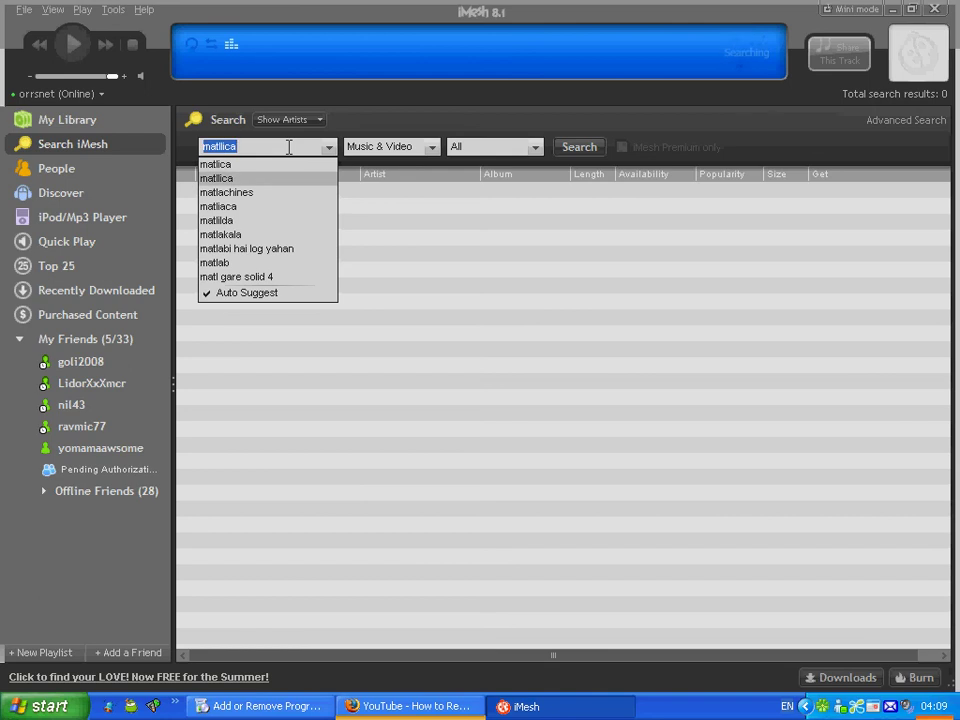
{"action": "key", "text": "Up"}
{"action": "key", "text": "Return"}
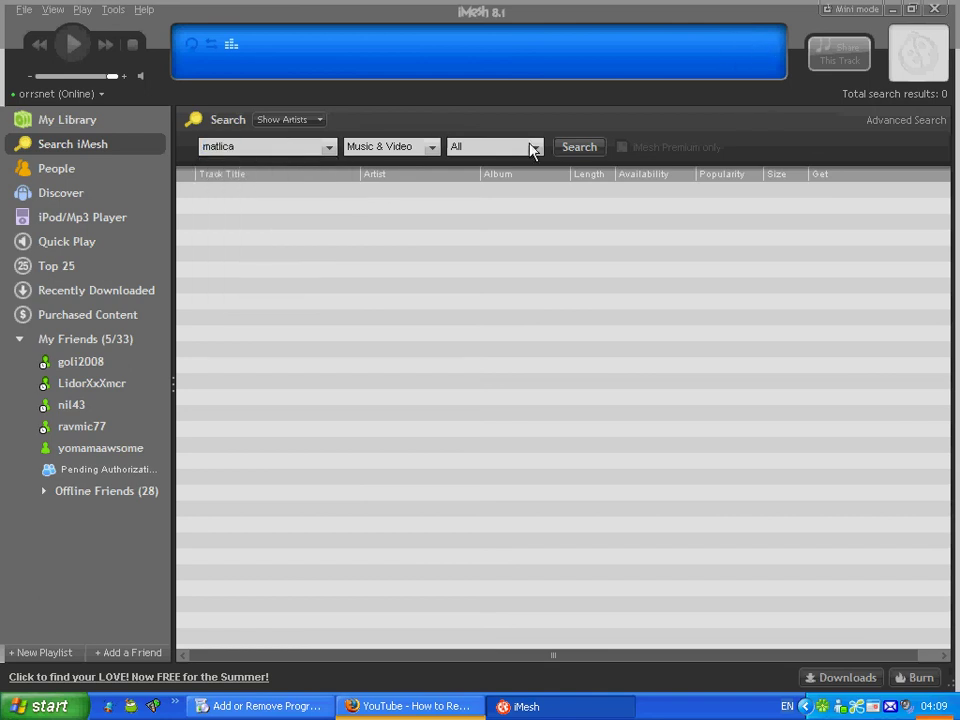
{"action": "left_click", "coordinate": [579, 147]}
Type 'atl' in the search box, then discard it to leave the query empty
{"action": "left_click", "coordinate": [325, 150]}
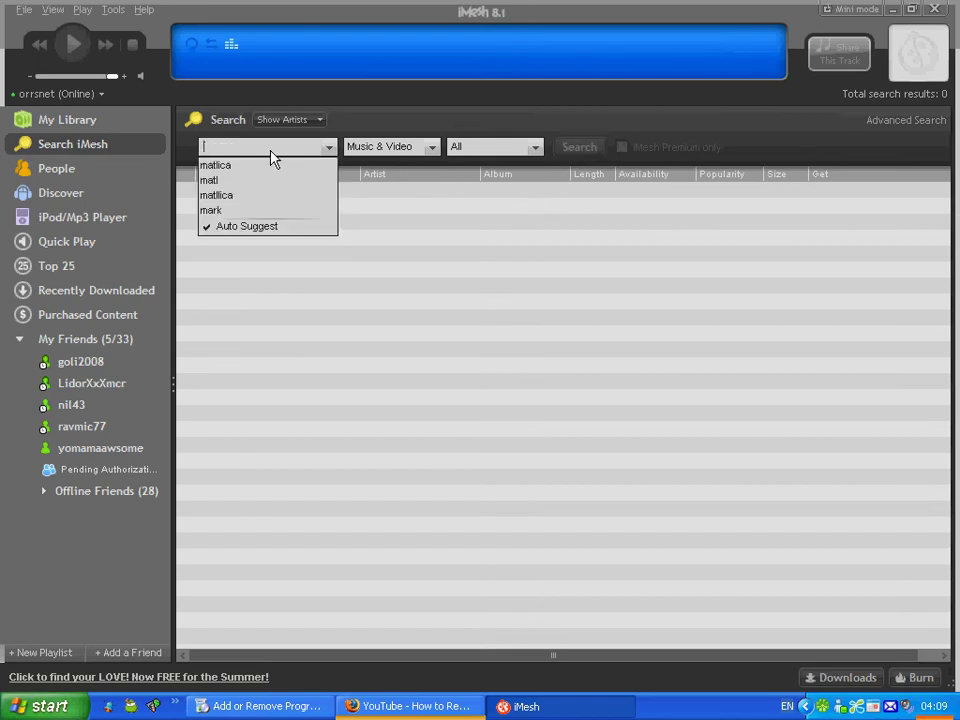
{"action": "type", "text": "at"}
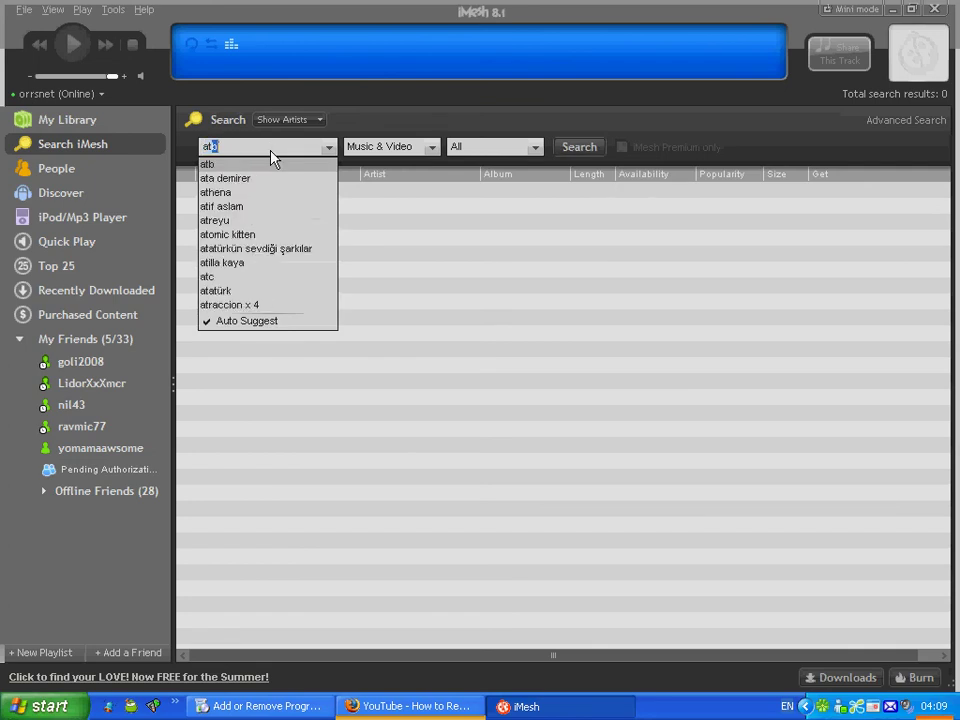
{"action": "type", "text": "lantic starr"}
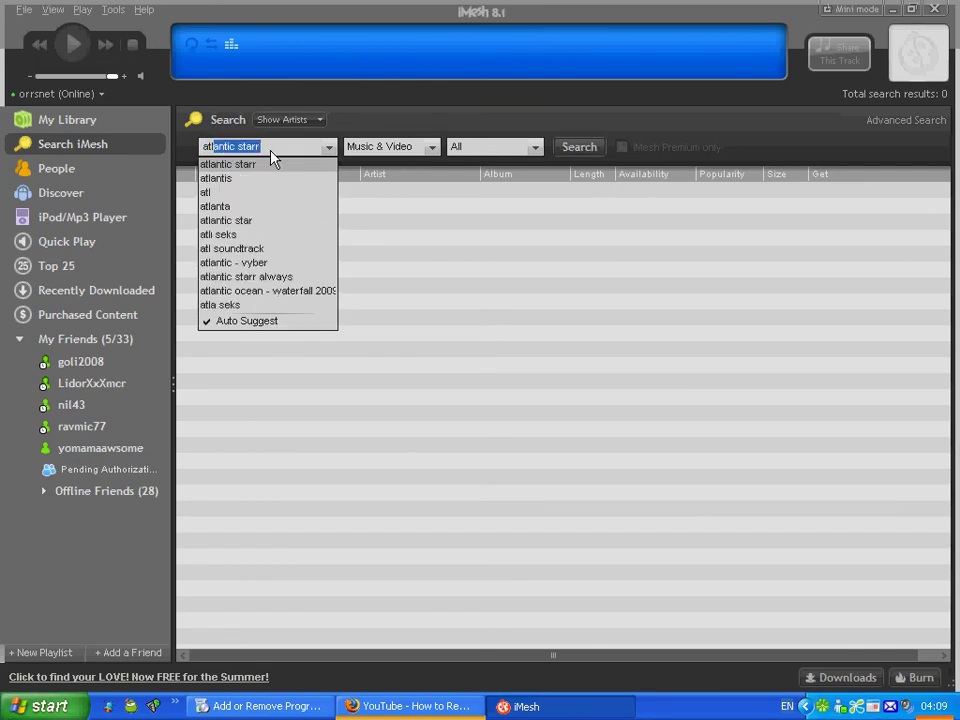
{"action": "key", "text": "BackSpace"}
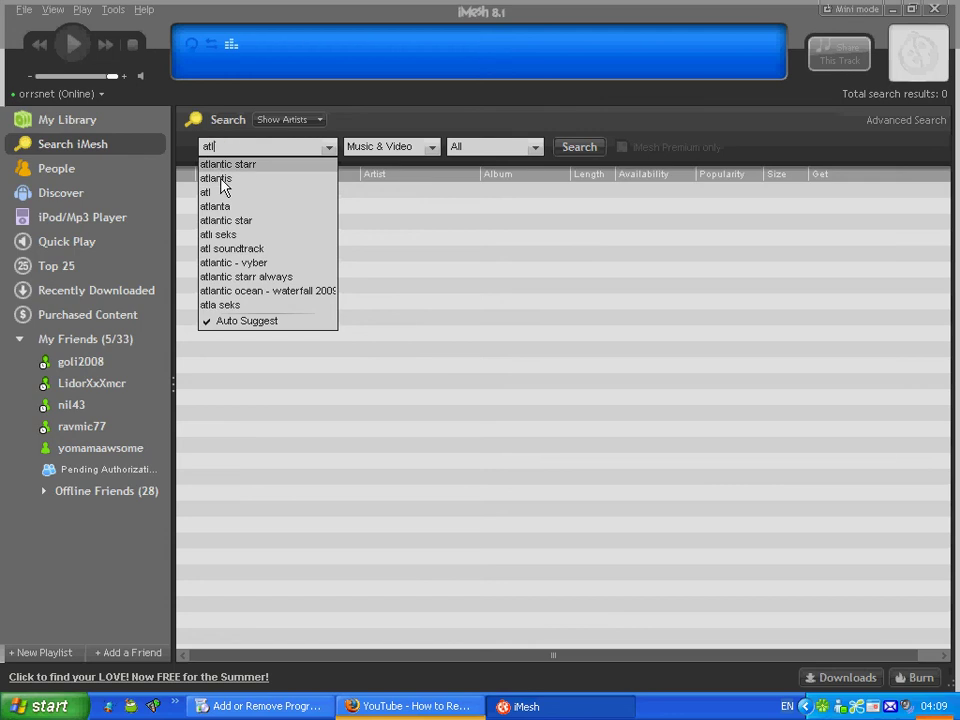
{"action": "key", "text": "Escape"}
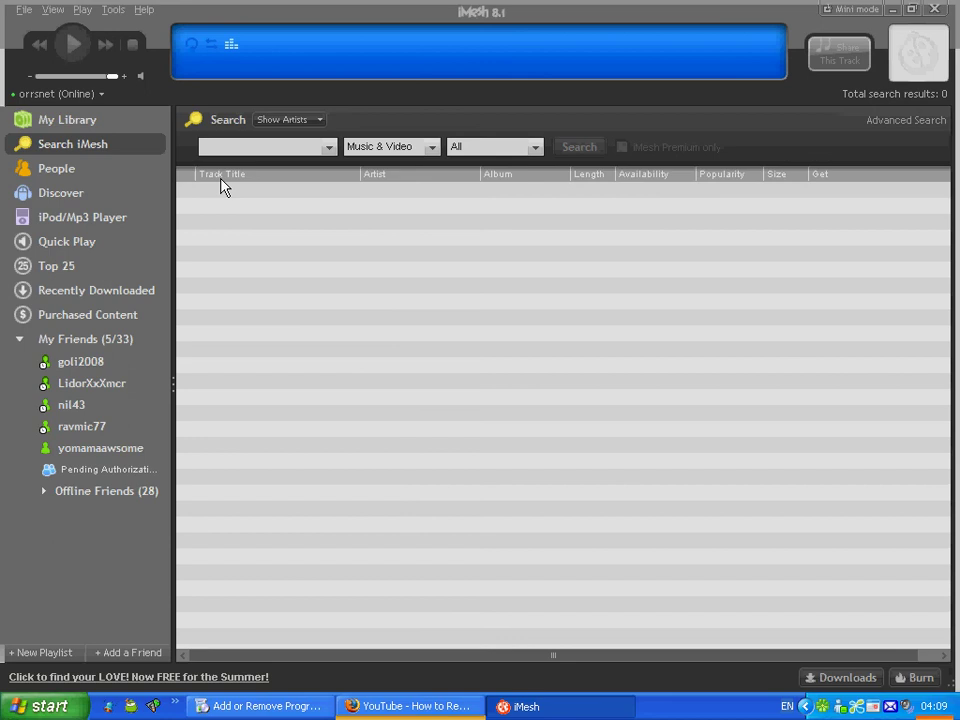
Search the iMesh network for 'nightwish'
{"action": "type", "text": "night"}
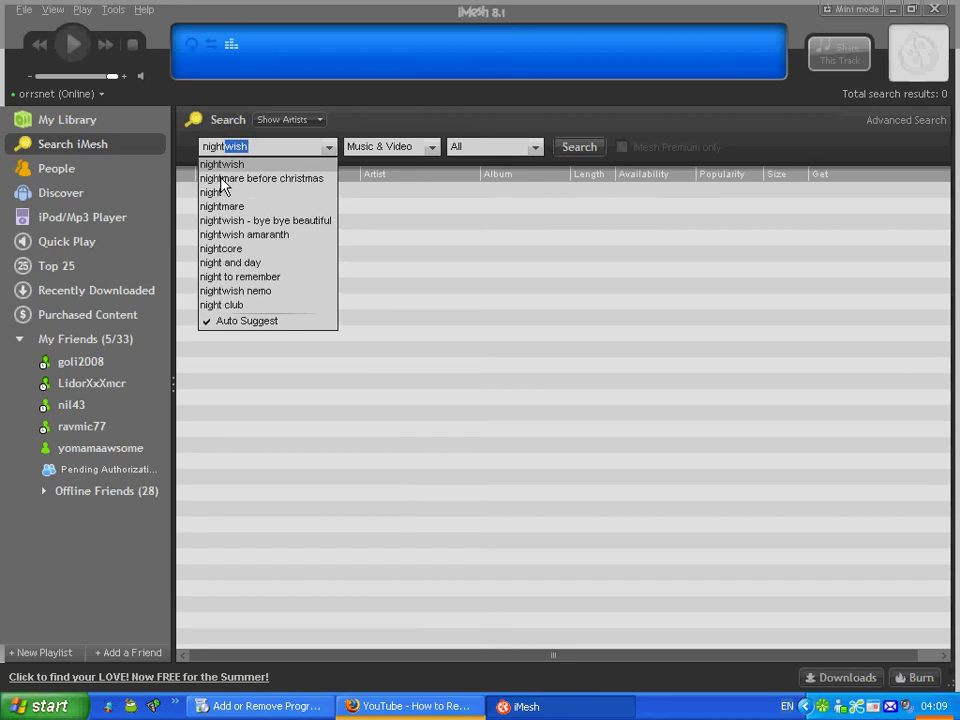
{"action": "type", "text": "wish"}
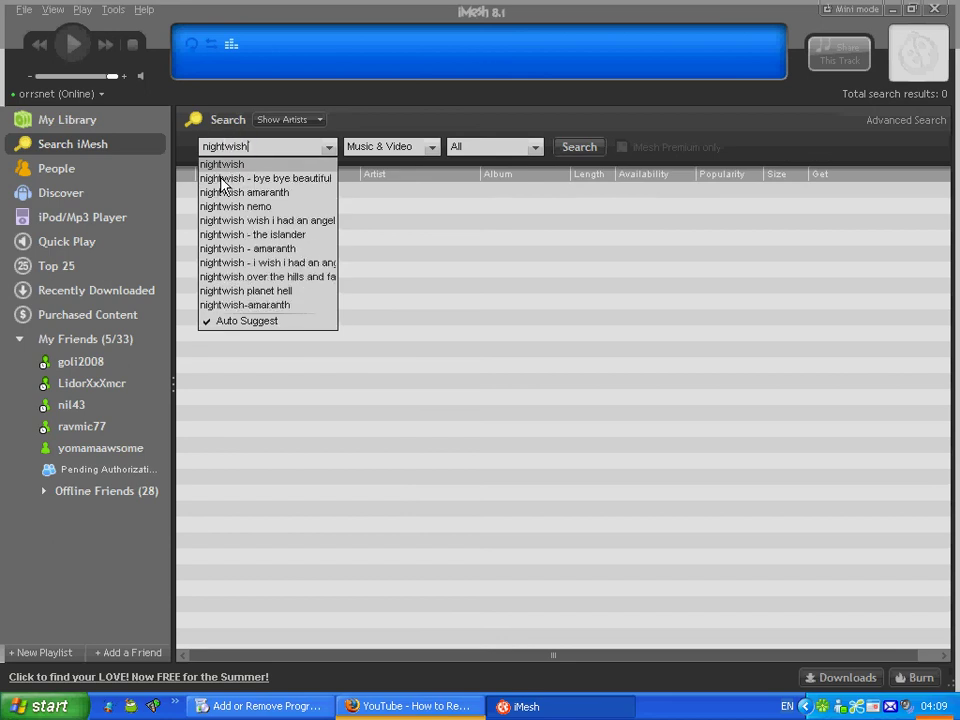
{"action": "key", "text": "Return"}
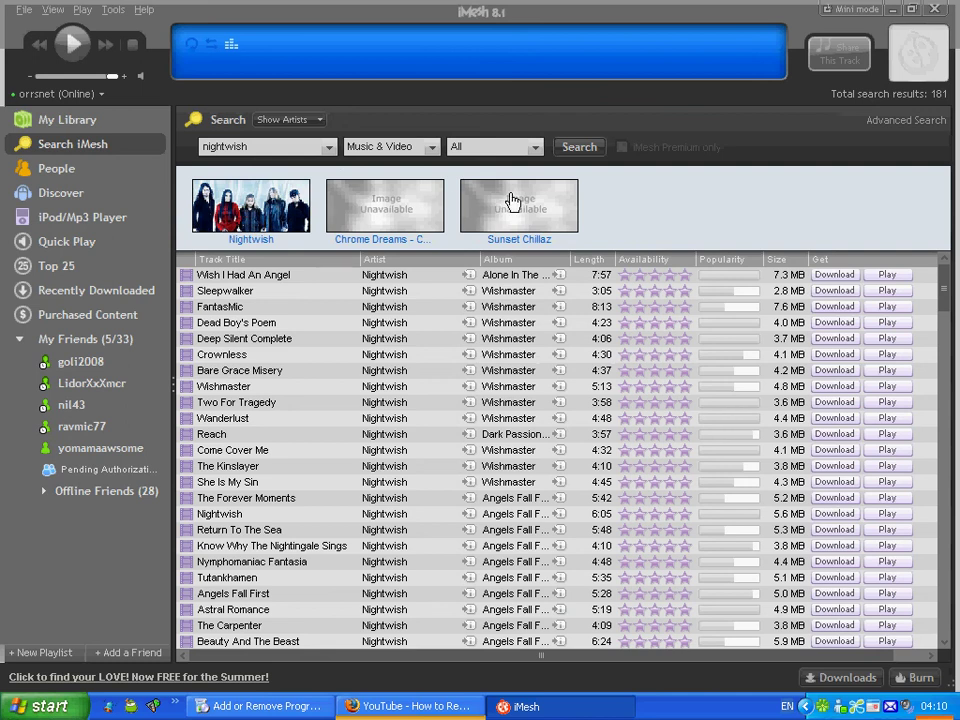
Play the 'Wish I Had An Angel' video preview, lower its volume, then pause and close it
{"action": "left_click", "coordinate": [893, 280]}
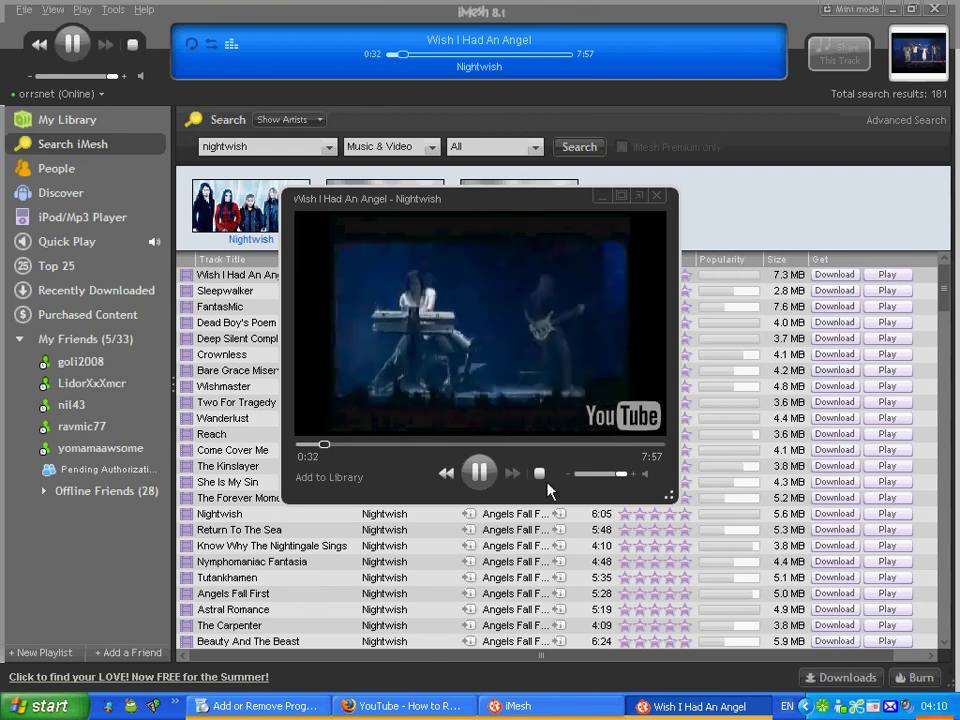
{"action": "left_click_drag", "start_coordinate": [624, 476], "coordinate": [585, 481]}
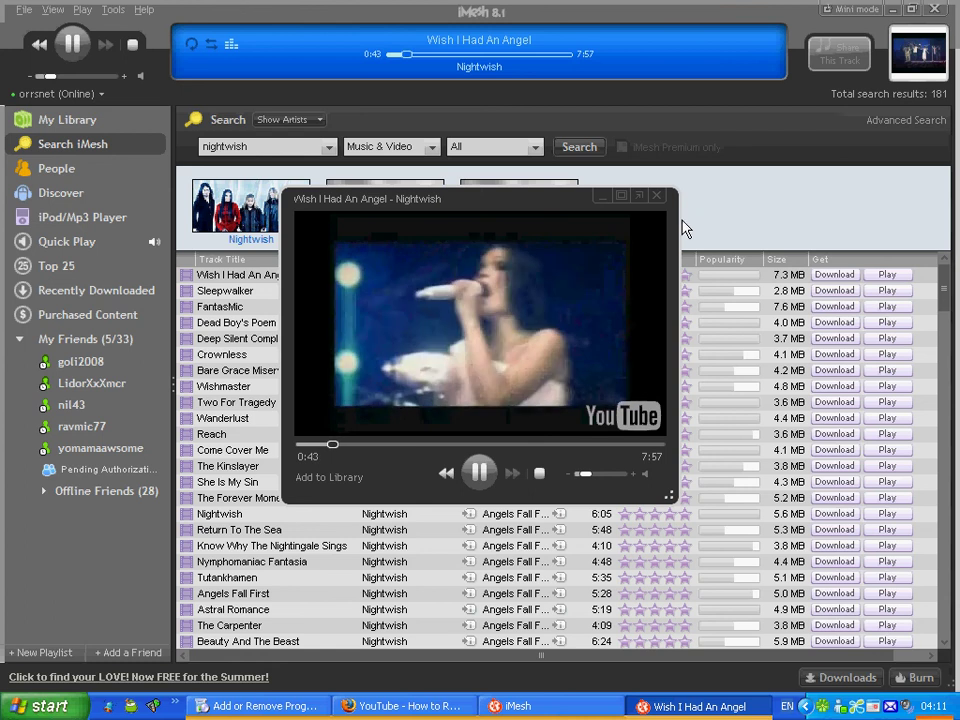
{"action": "left_click", "coordinate": [480, 473]}
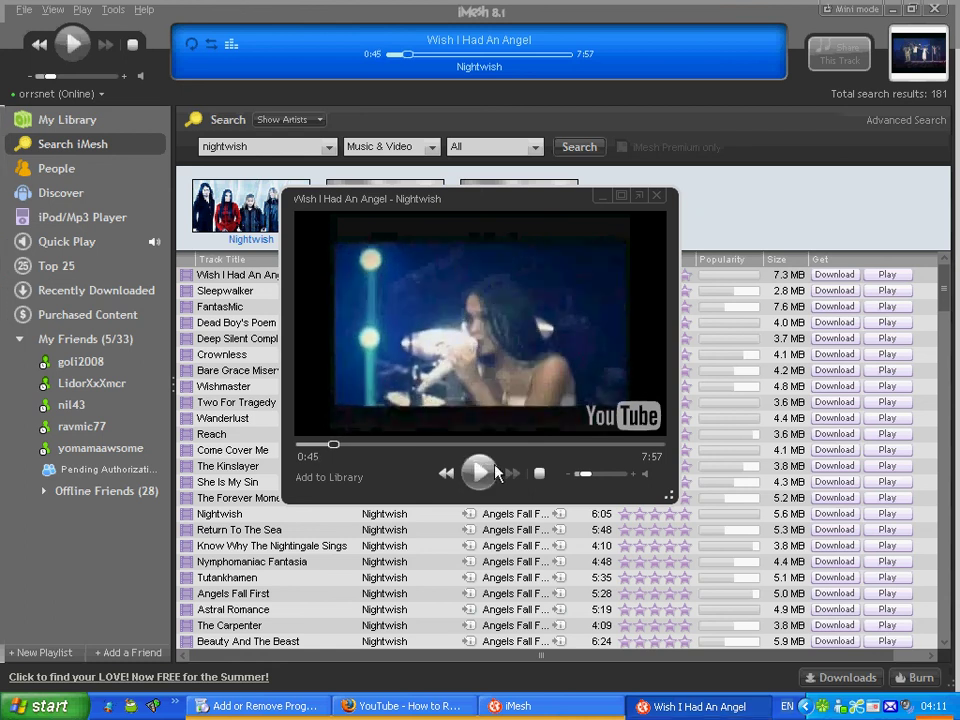
{"action": "left_click", "coordinate": [655, 197]}
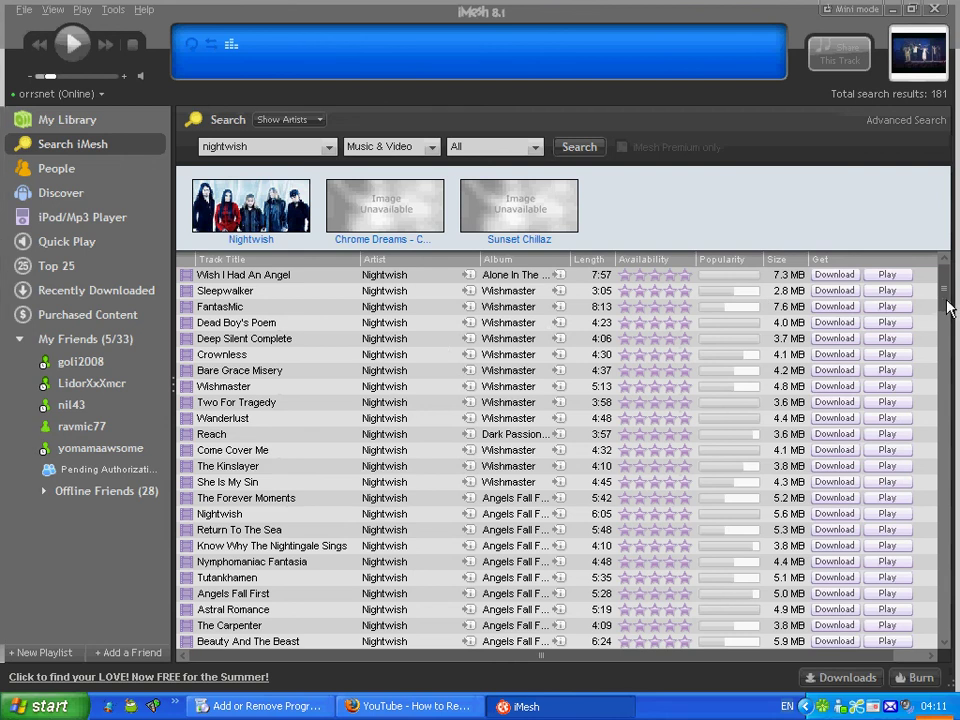
Scroll the results and download 'Dead to the World' from the album Real Pop
{"action": "left_click_drag", "start_coordinate": [948, 307], "coordinate": [935, 404]}
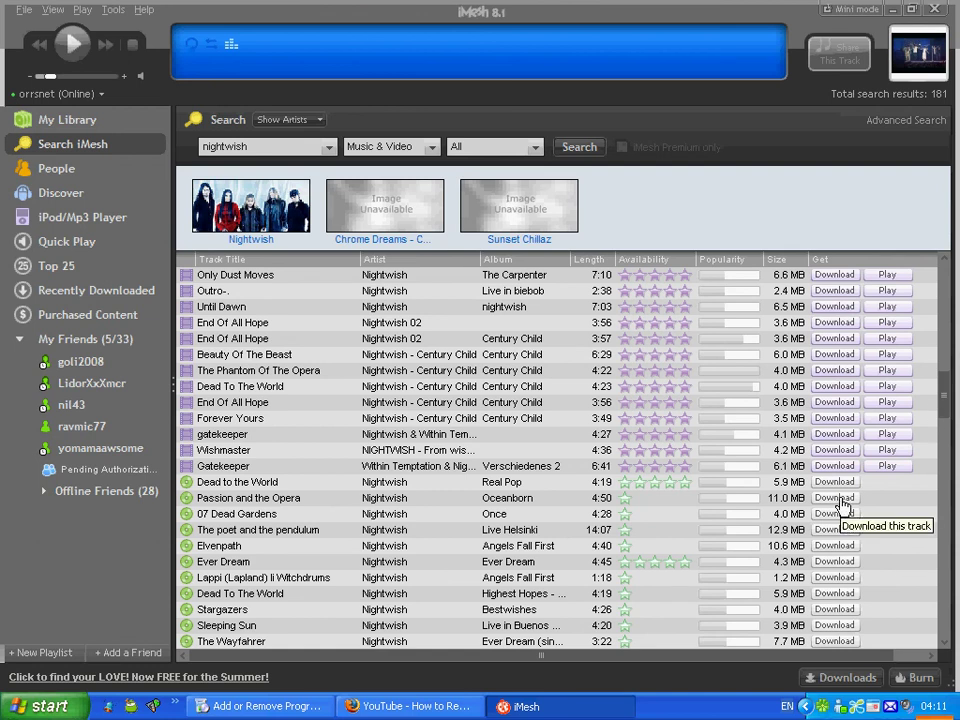
{"action": "left_click", "coordinate": [835, 483]}
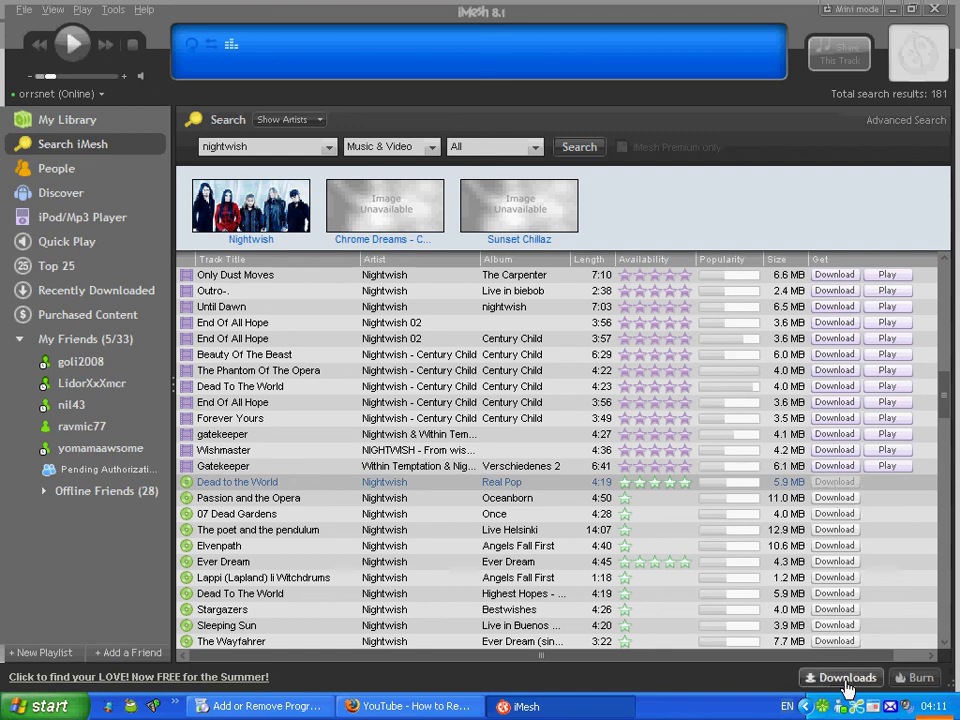
Open the Downloads panel, cancel the neyo (Closer) transfer, and expand the hidden tray icons
{"action": "left_click", "coordinate": [846, 680]}
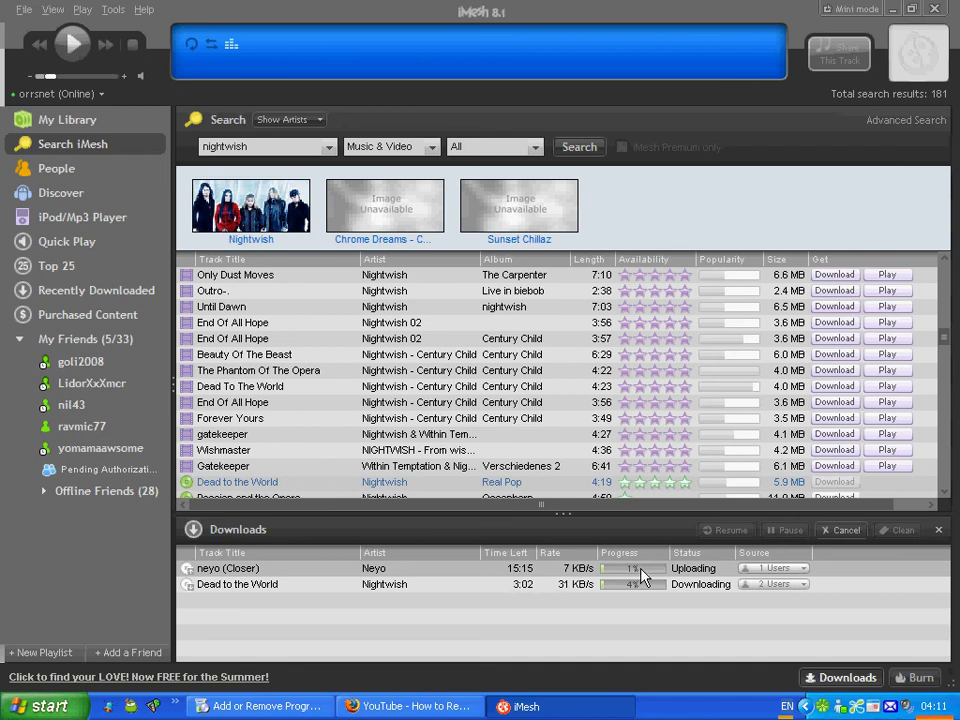
{"action": "left_click", "coordinate": [845, 531]}
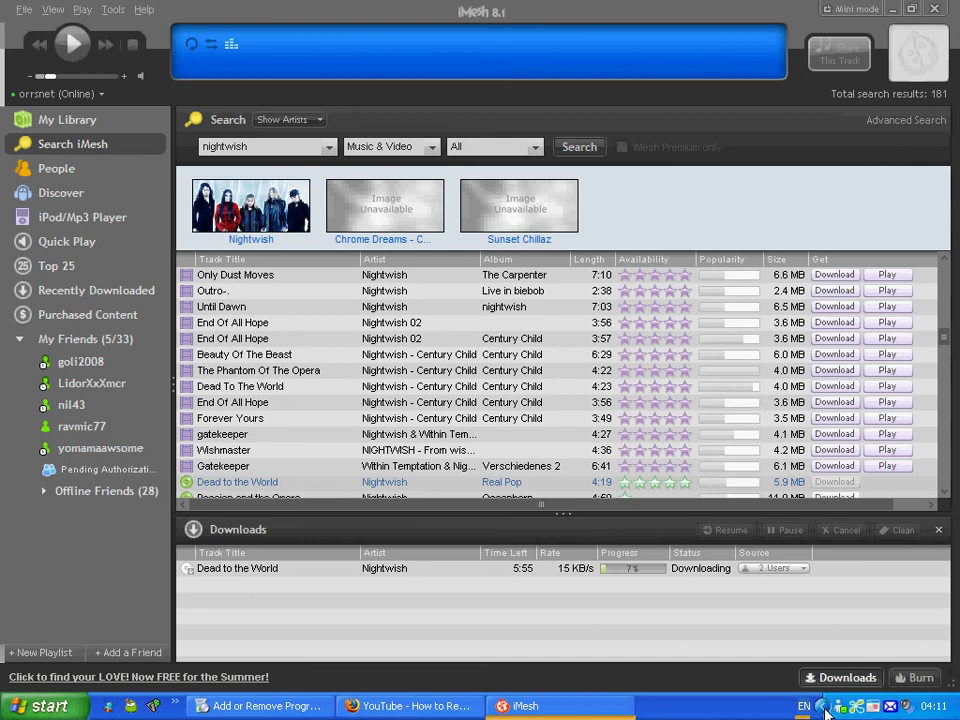
{"action": "left_click", "coordinate": [819, 707]}
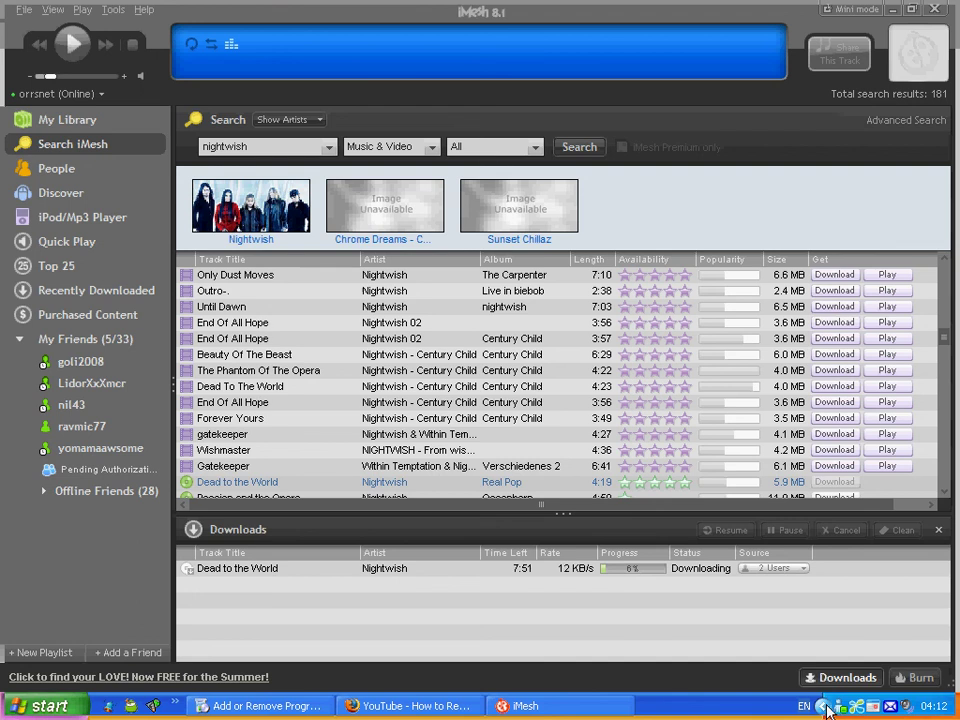
{"action": "left_click", "coordinate": [823, 707]}
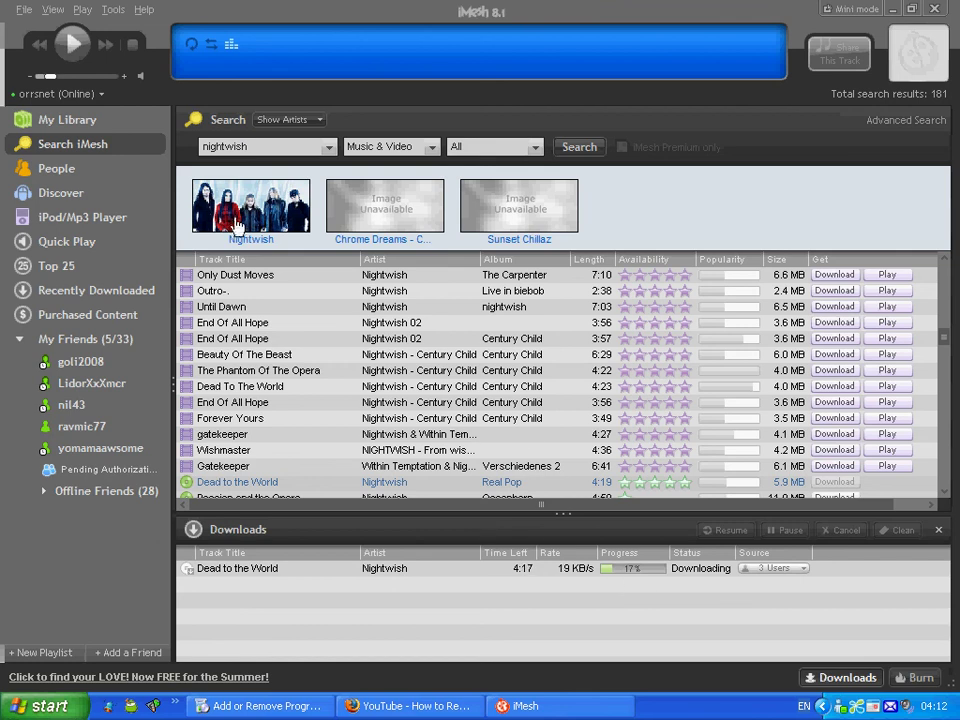
Open the People page, hide the Downloads panel, and scroll through the profile
{"action": "left_click", "coordinate": [57, 171]}
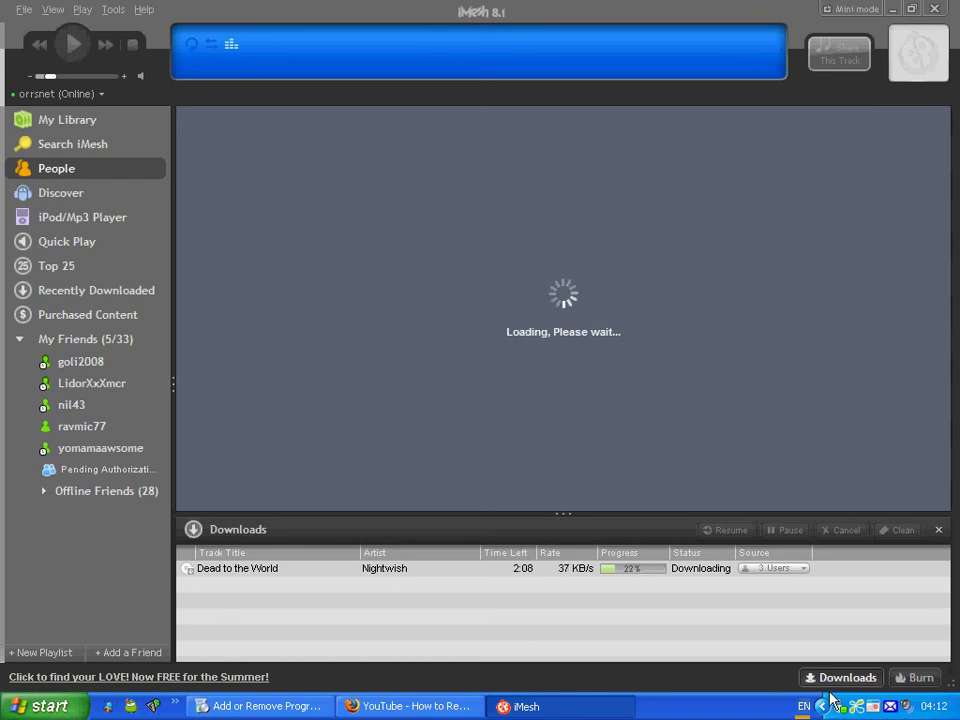
{"action": "left_click", "coordinate": [830, 685]}
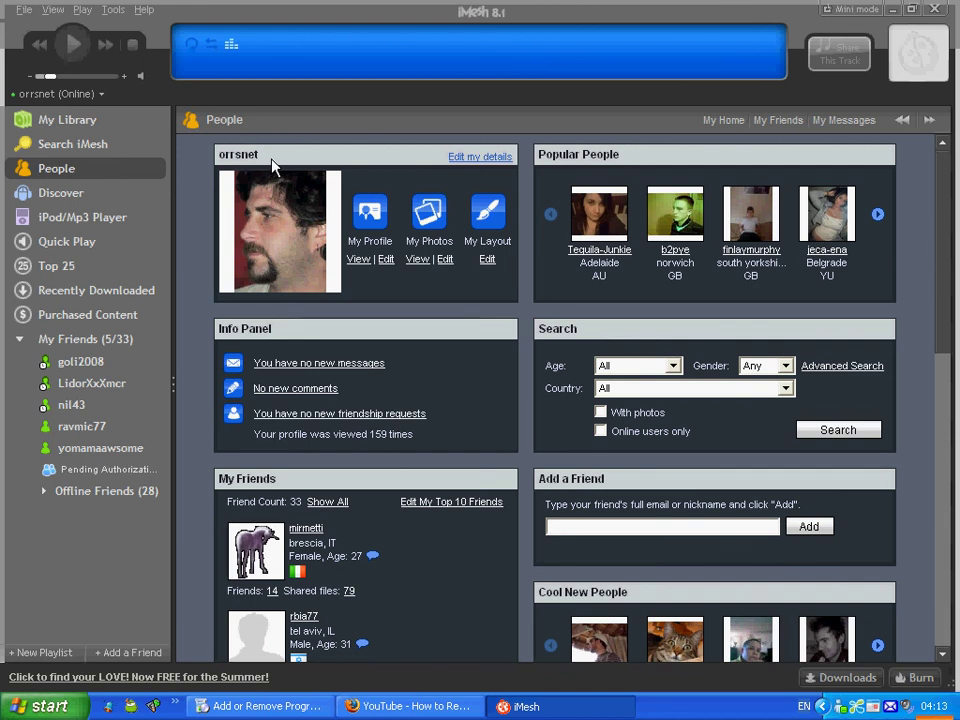
{"action": "left_click_drag", "start_coordinate": [264, 160], "coordinate": [219, 165]}
{"action": "left_click", "coordinate": [300, 163]}
{"action": "left_click_drag", "start_coordinate": [946, 289], "coordinate": [946, 320]}
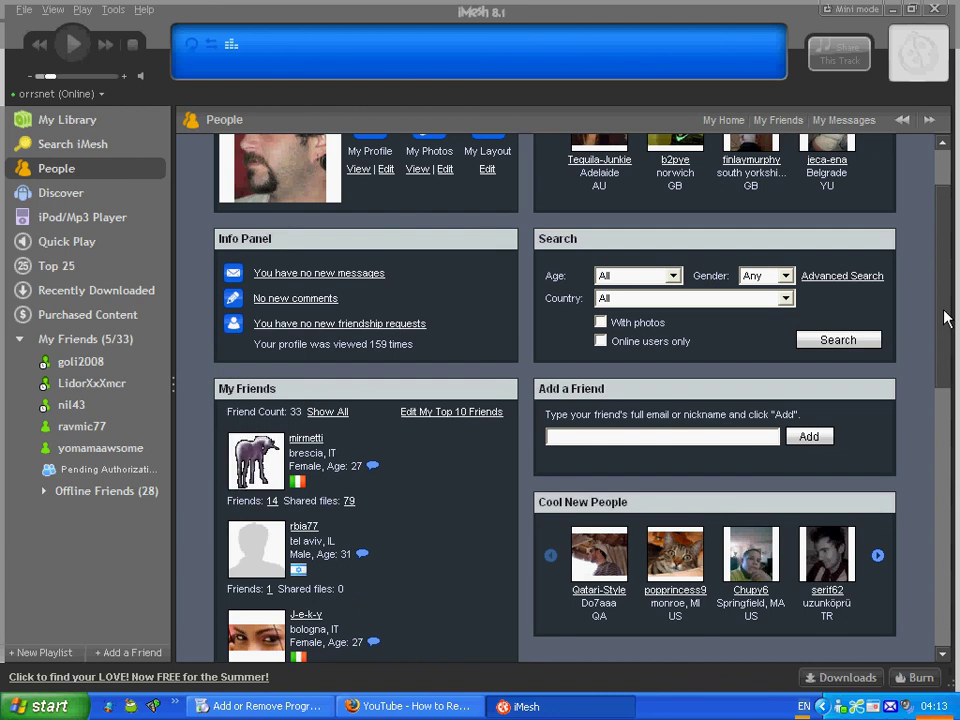
{"action": "mouse_move", "coordinate": [945, 317]}
{"action": "left_mouse_down"}
{"action": "mouse_move", "coordinate": [957, 466]}
{"action": "mouse_move", "coordinate": [957, 8]}
{"action": "left_mouse_up"}
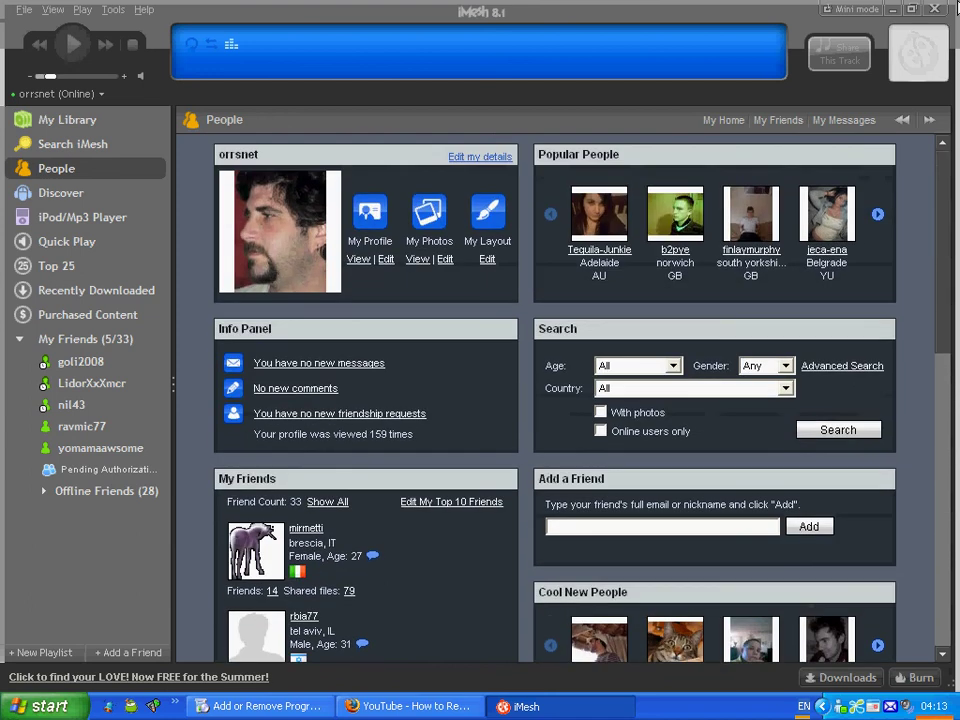
Open Discover, scroll to Best of 2008, and open Jazmine Sullivan's Fearless album
{"action": "left_click", "coordinate": [67, 195]}
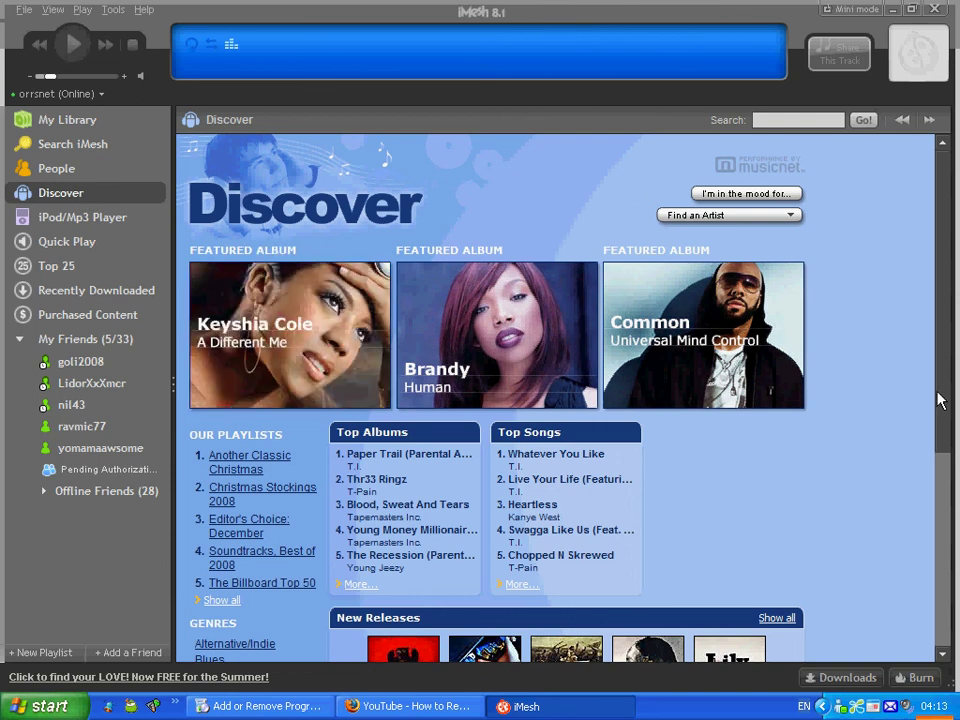
{"action": "mouse_move", "coordinate": [940, 400]}
{"action": "left_mouse_down"}
{"action": "mouse_move", "coordinate": [958, 450]}
{"action": "mouse_move", "coordinate": [952, 494]}
{"action": "left_mouse_up"}
{"action": "scroll", "coordinate": [951, 494], "scroll_direction": "down", "scroll_amount": 4}
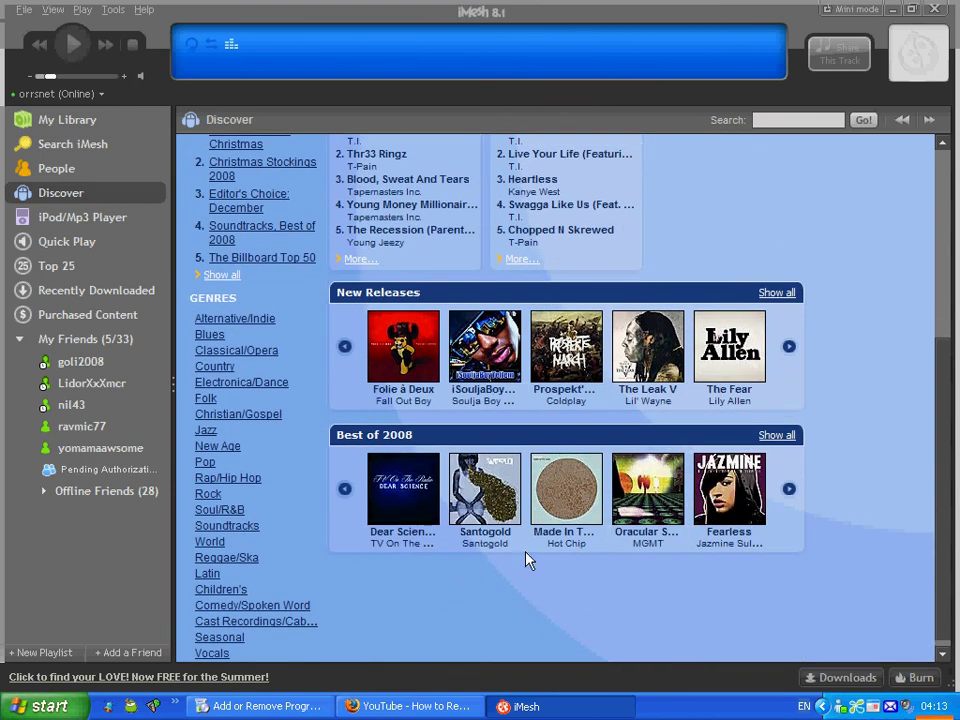
{"action": "left_click", "coordinate": [724, 497]}
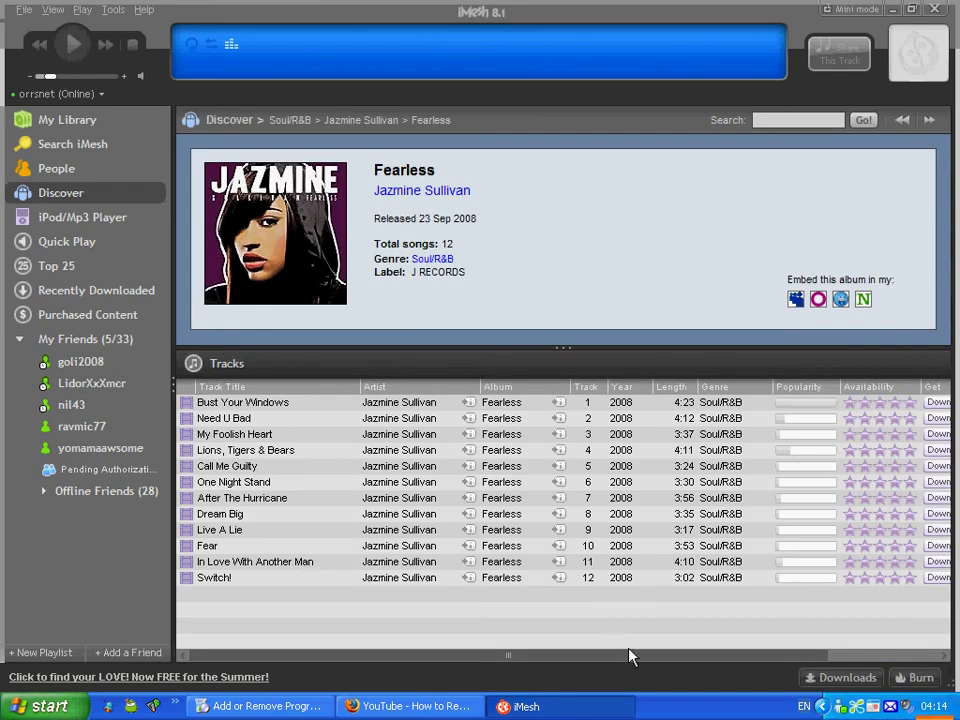
Preview Bust Your Windows with the volume raised, then pause it and close the video window
{"action": "left_click_drag", "start_coordinate": [634, 658], "coordinate": [690, 677]}
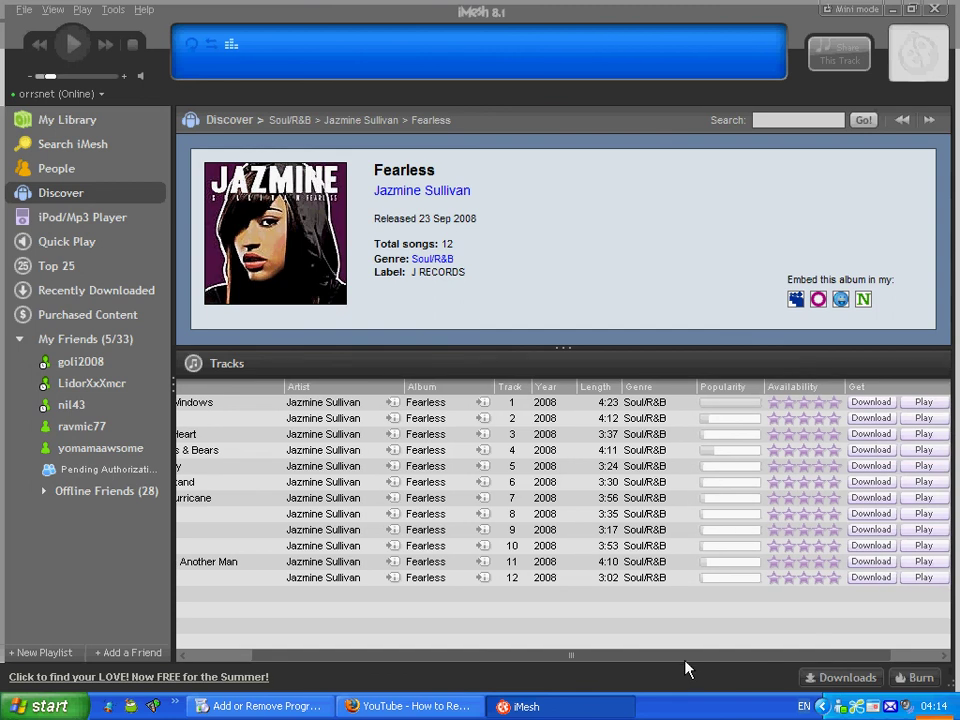
{"action": "left_click_drag", "start_coordinate": [686, 661], "coordinate": [746, 668]}
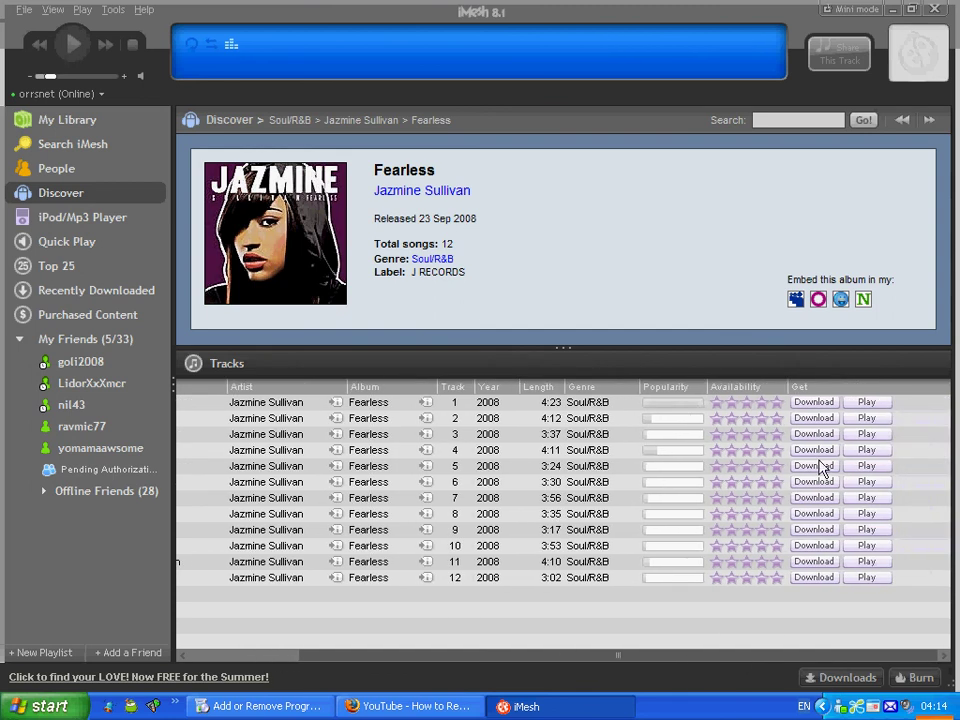
{"action": "left_click", "coordinate": [868, 404]}
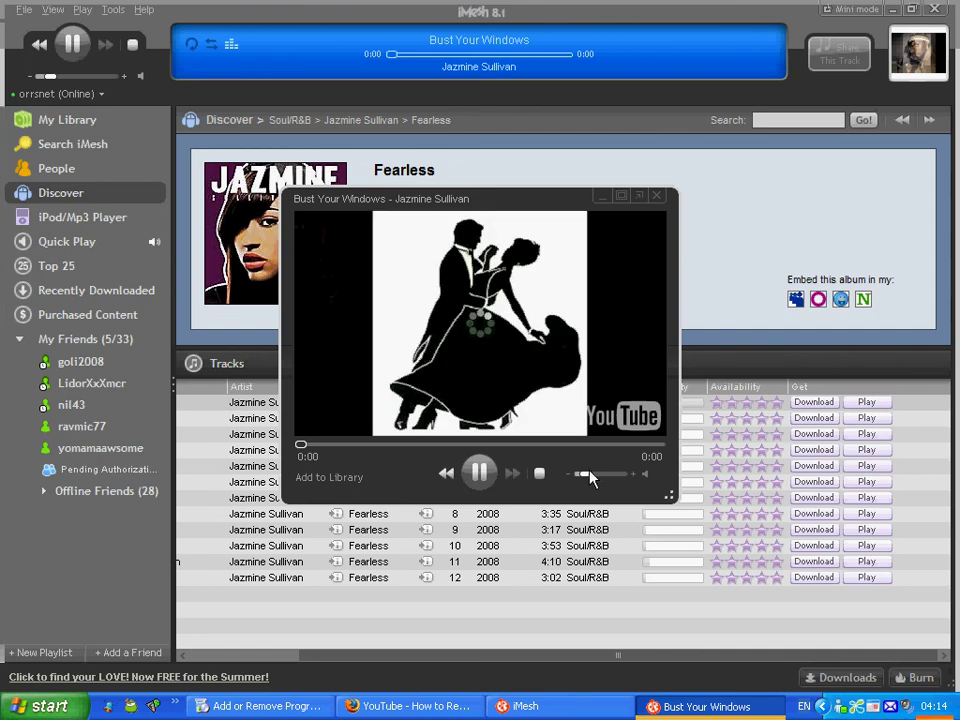
{"action": "left_click_drag", "start_coordinate": [590, 479], "coordinate": [617, 480]}
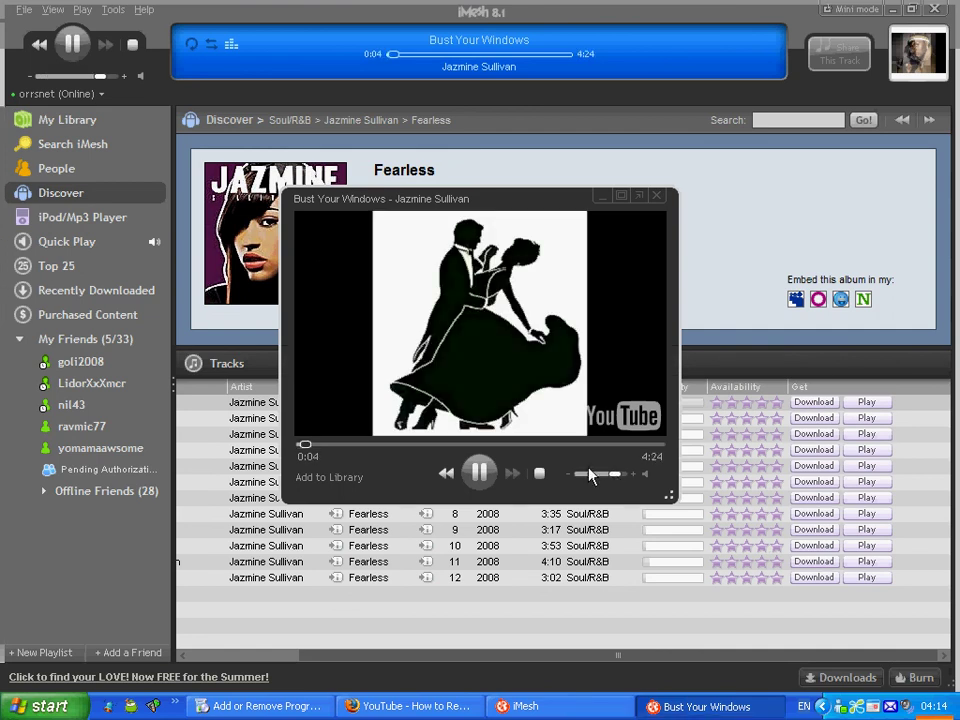
{"action": "left_click", "coordinate": [490, 473]}
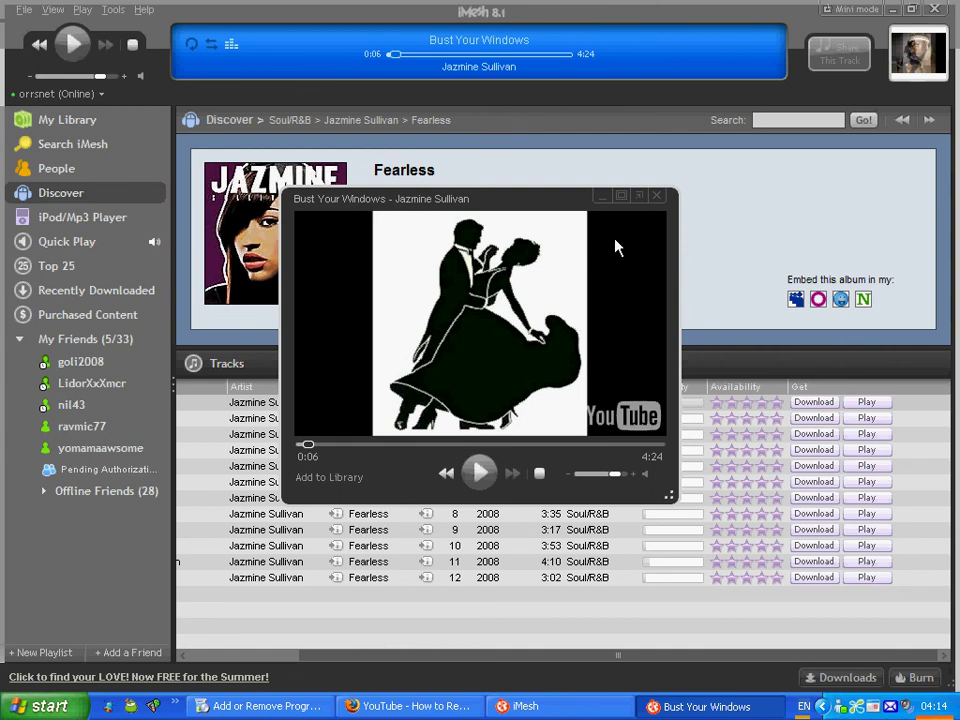
{"action": "left_click", "coordinate": [657, 196]}
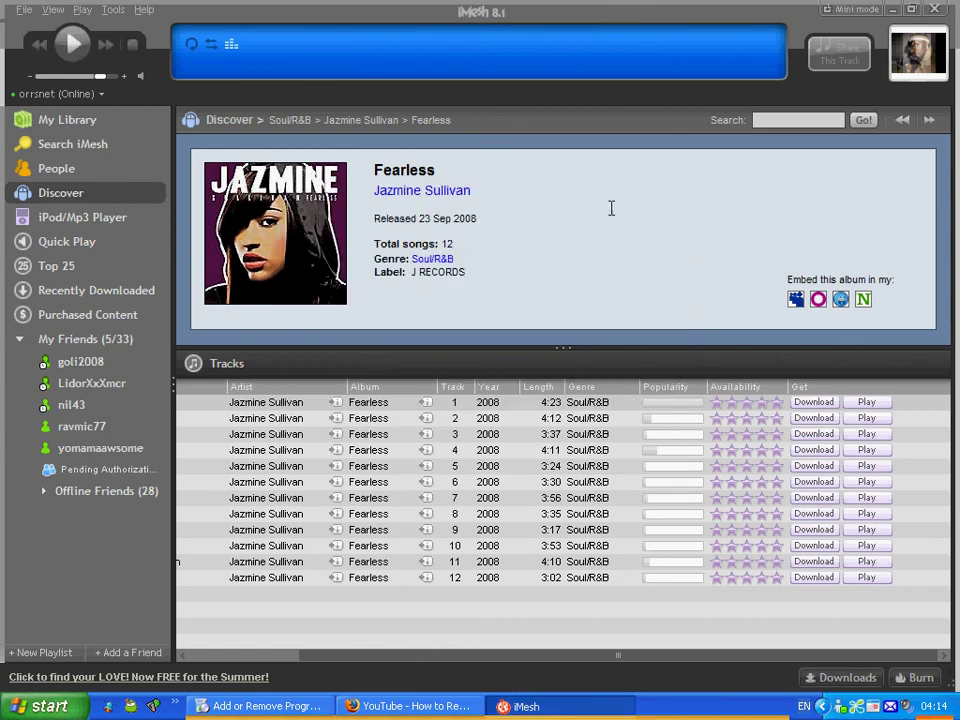
Show the iPod/MP3 Player connection page, briefly toggling the downloads list, and scroll through it
{"action": "left_click", "coordinate": [105, 223]}
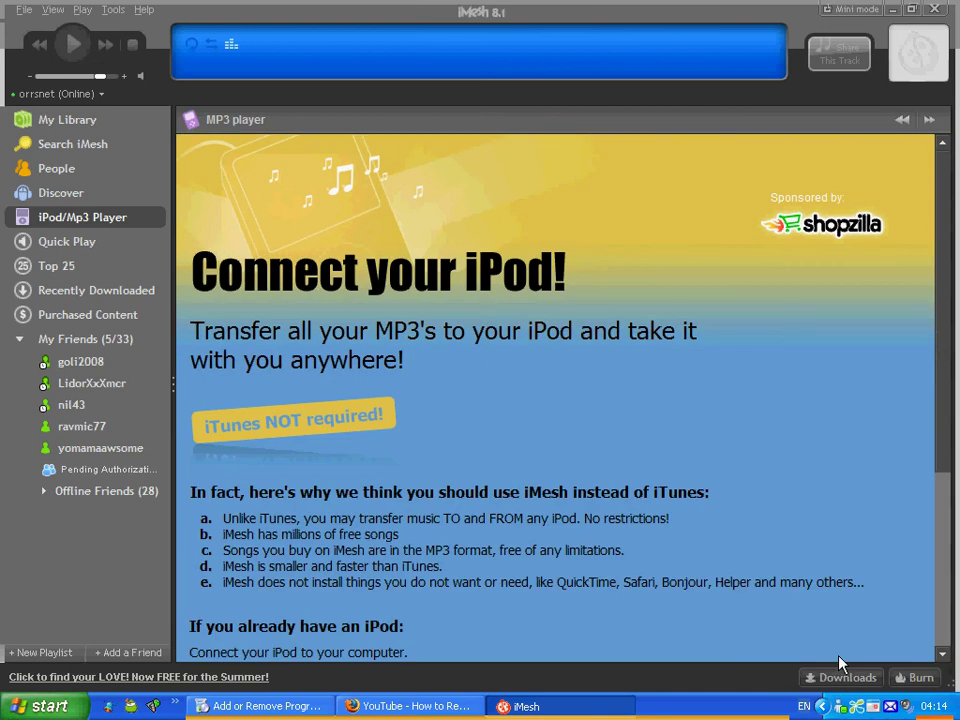
{"action": "left_click", "coordinate": [840, 680]}
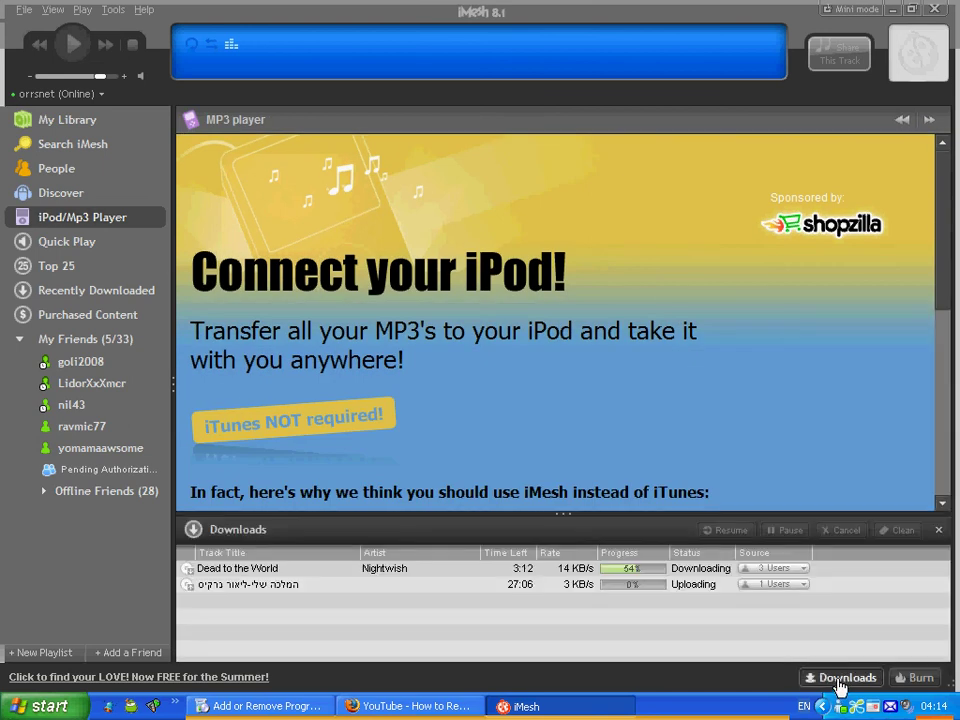
{"action": "left_click", "coordinate": [843, 686]}
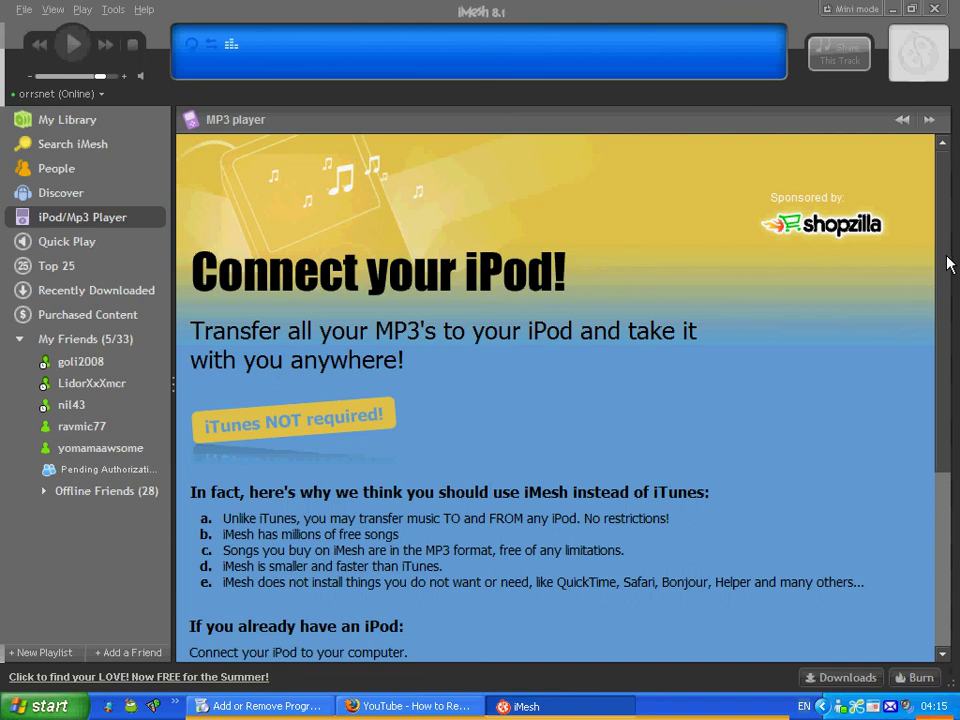
{"action": "left_click_drag", "start_coordinate": [949, 274], "coordinate": [957, 384]}
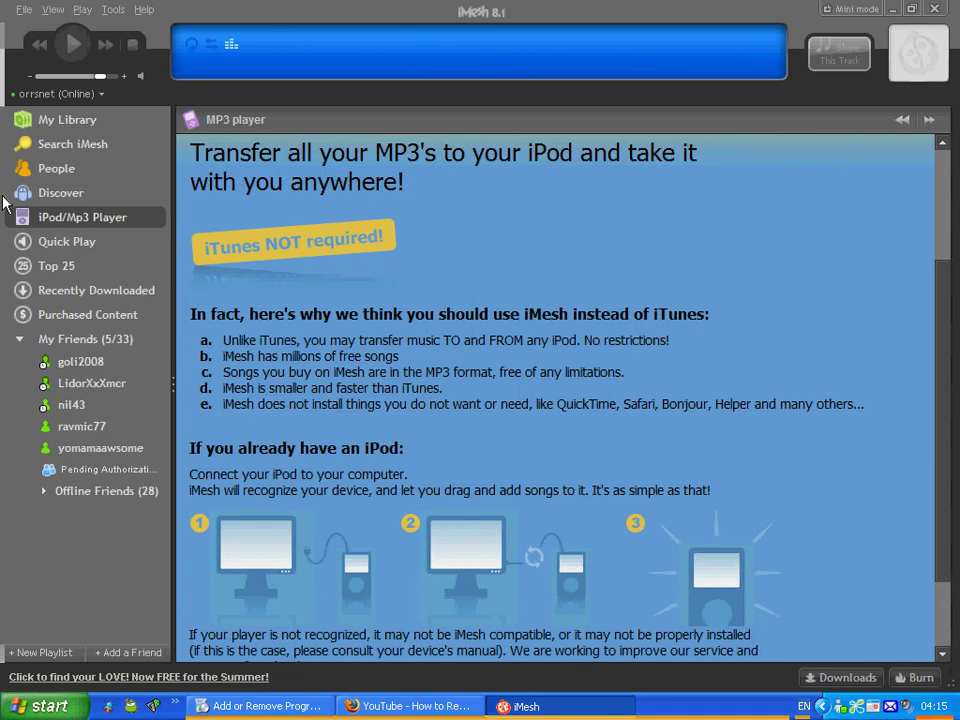
Look at Quick Play and the downloads list, then open the Top 25 most-played tracks
{"action": "left_click", "coordinate": [78, 245]}
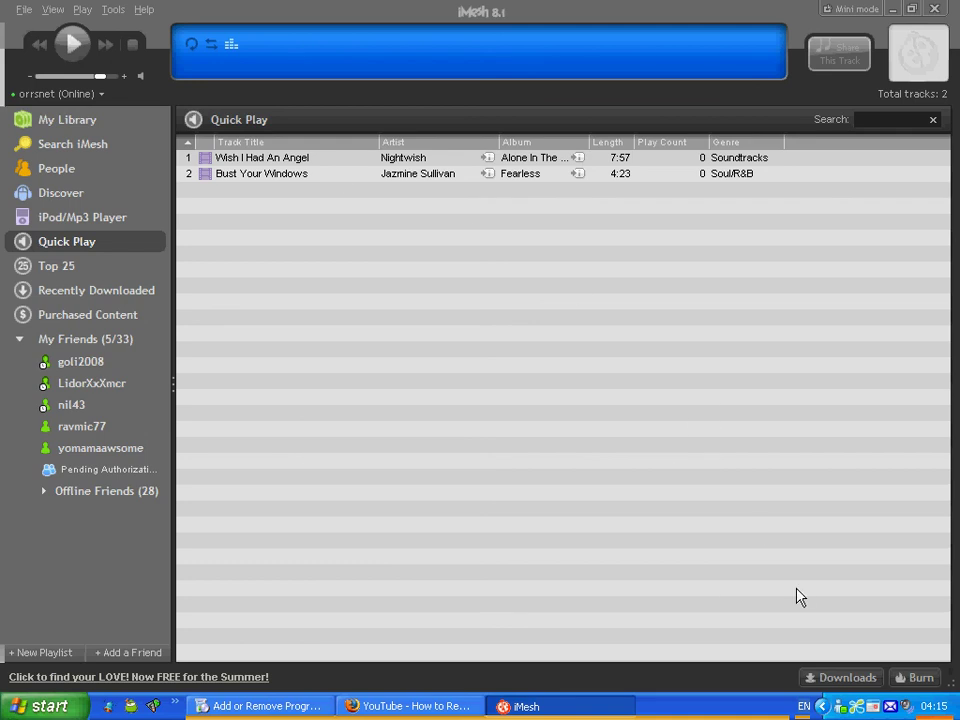
{"action": "left_click", "coordinate": [835, 678]}
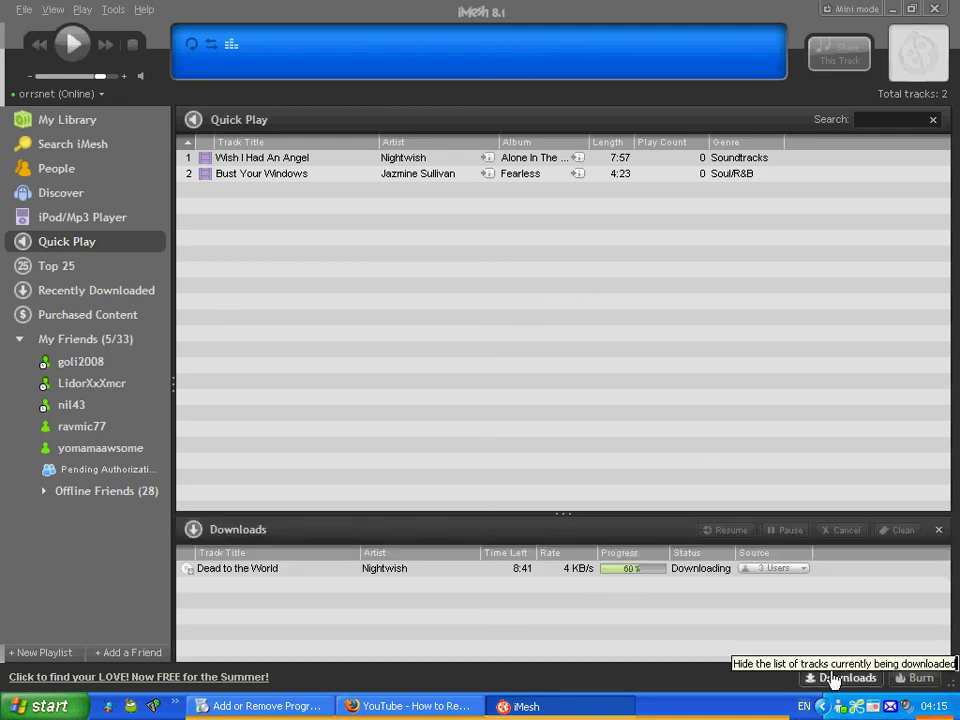
{"action": "left_click", "coordinate": [825, 678]}
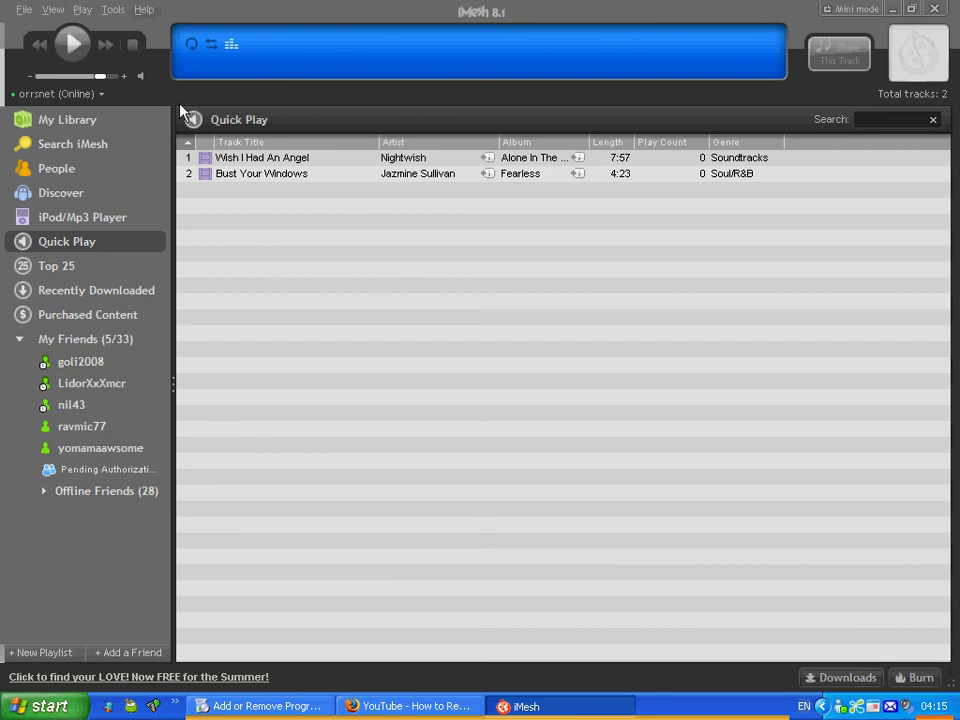
{"action": "left_click", "coordinate": [56, 270]}
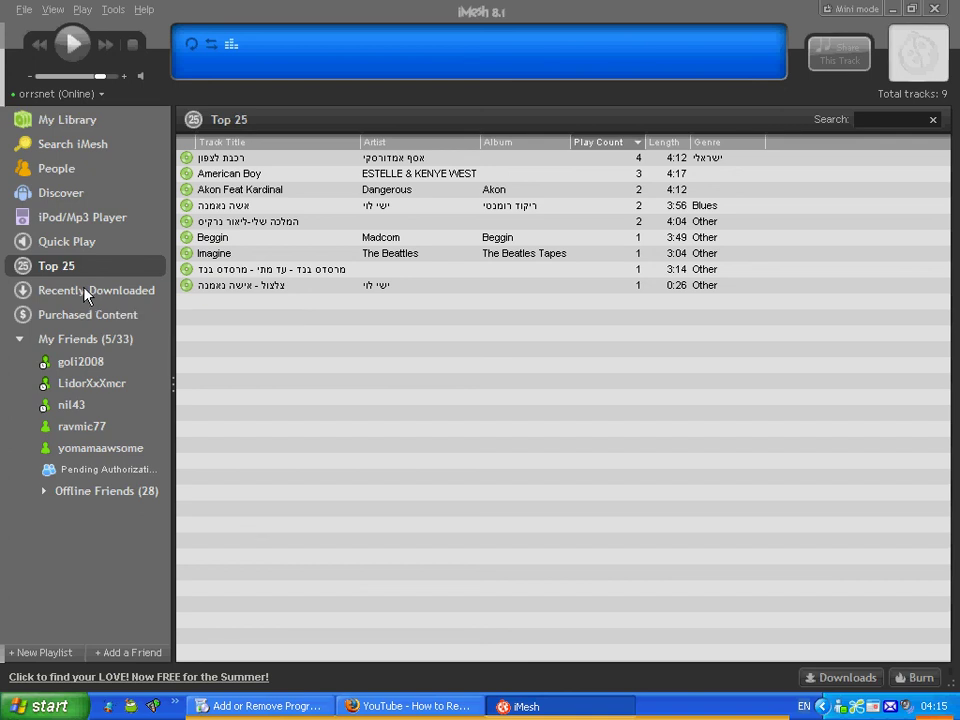
Browse Recently Downloaded, Purchased Content and My Library, then return to the nightwish results
{"action": "left_click", "coordinate": [87, 290]}
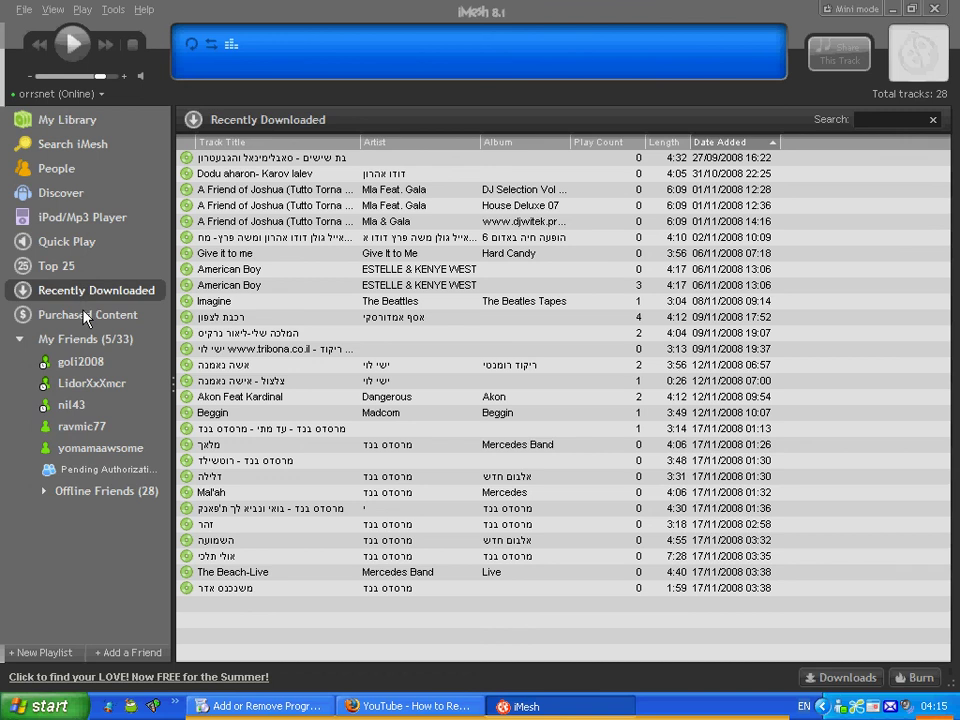
{"action": "left_click", "coordinate": [82, 320]}
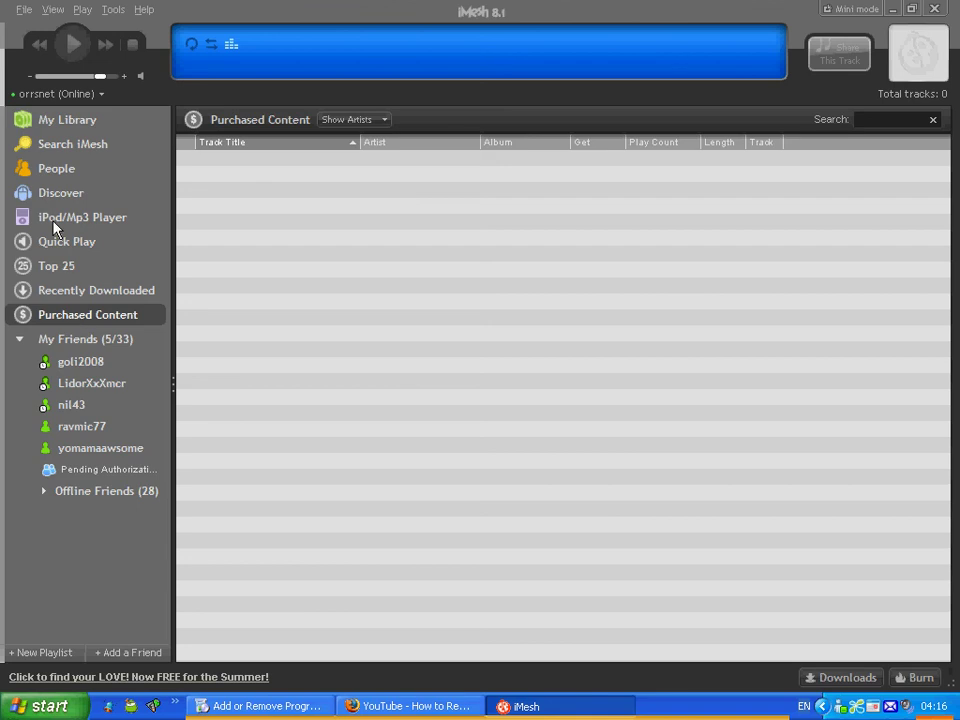
{"action": "left_click", "coordinate": [65, 124]}
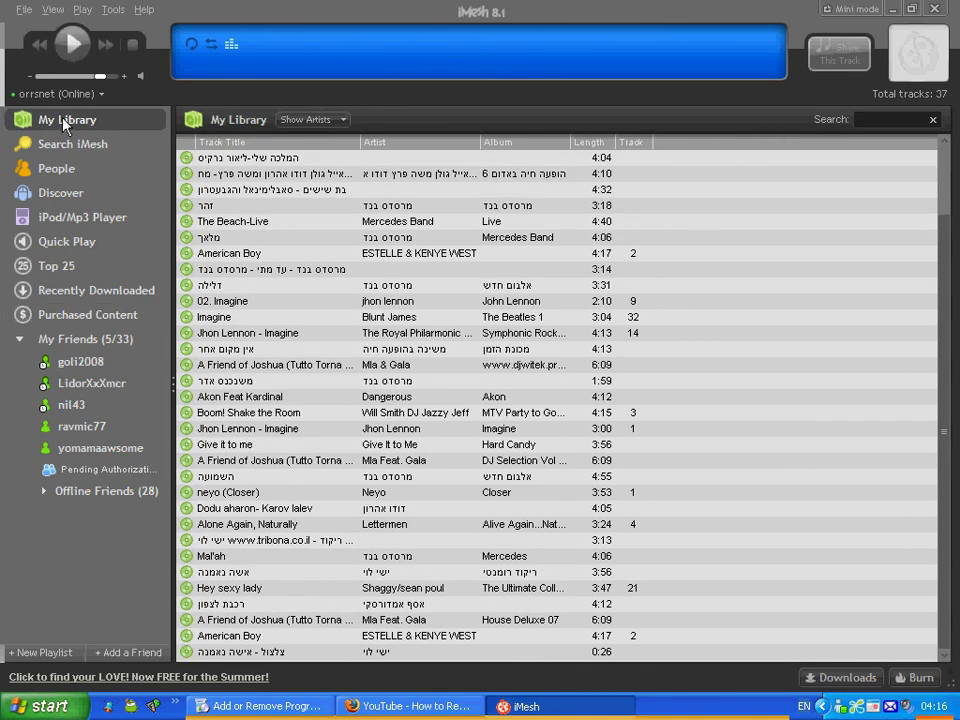
{"action": "left_click", "coordinate": [70, 145]}
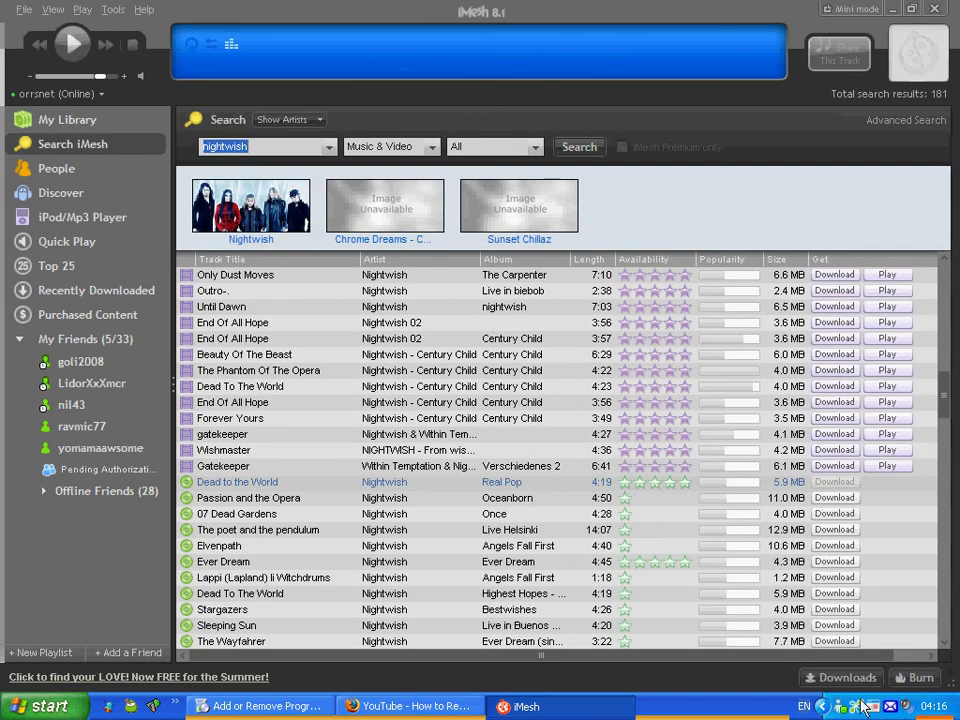
Show the Dead to the World download progress and replace 'nightwish' in the search box with an e-mail address
{"action": "left_click", "coordinate": [840, 678]}
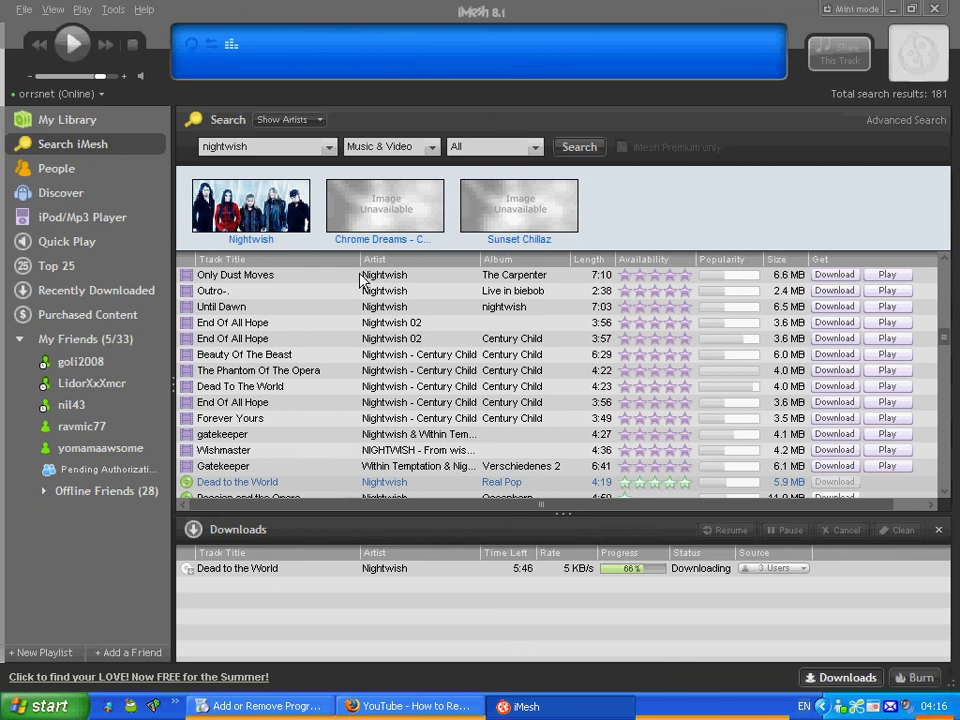
{"action": "double_click", "coordinate": [259, 142]}
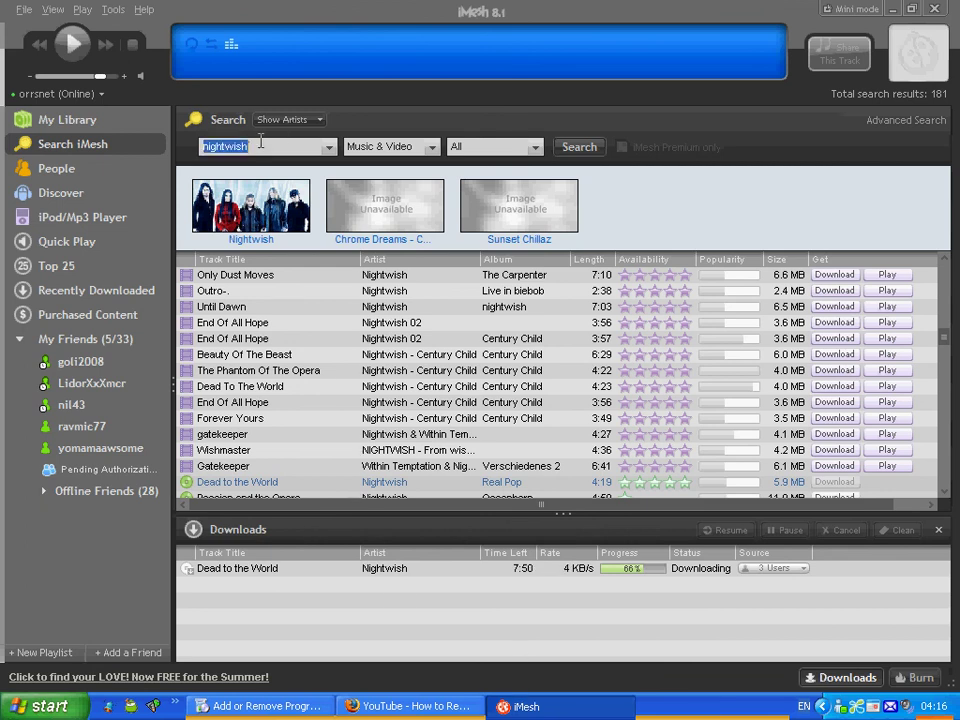
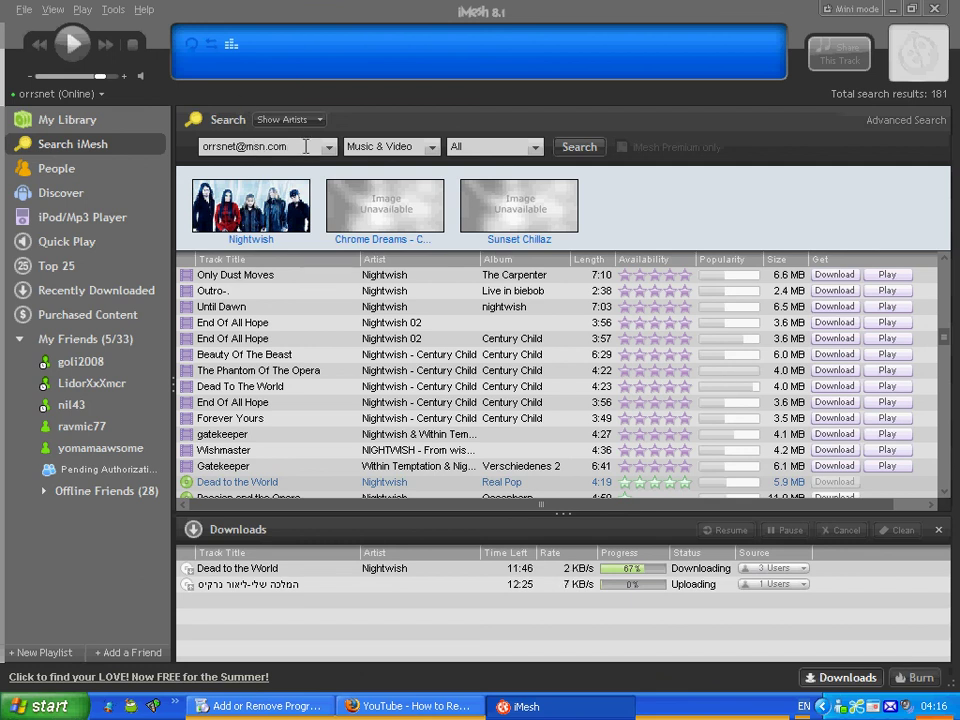
{"action": "mouse_move", "coordinate": [306, 146]}
{"action": "left_mouse_down"}
{"action": "mouse_move", "coordinate": [242, 148]}
{"action": "mouse_move", "coordinate": [191, 172]}
{"action": "left_mouse_up"}
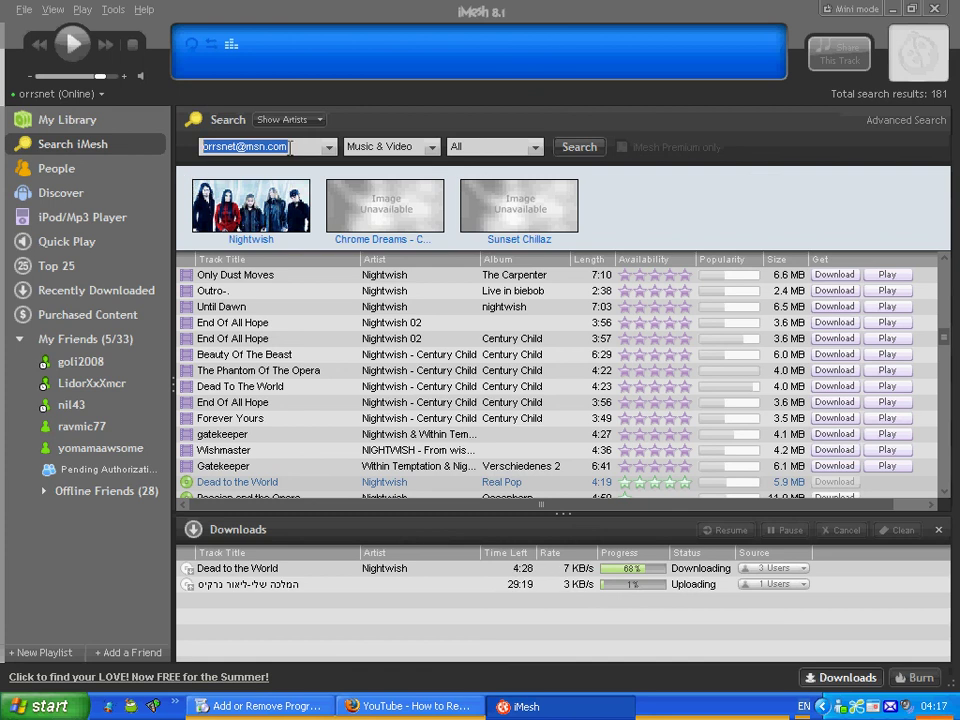
{"action": "left_click", "coordinate": [307, 146]}
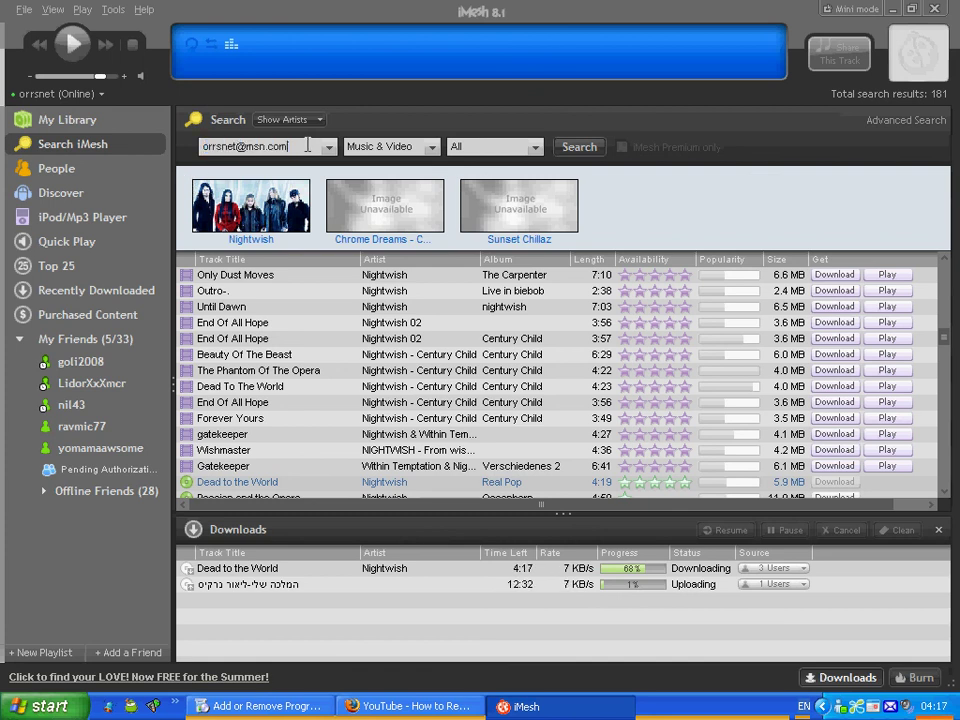